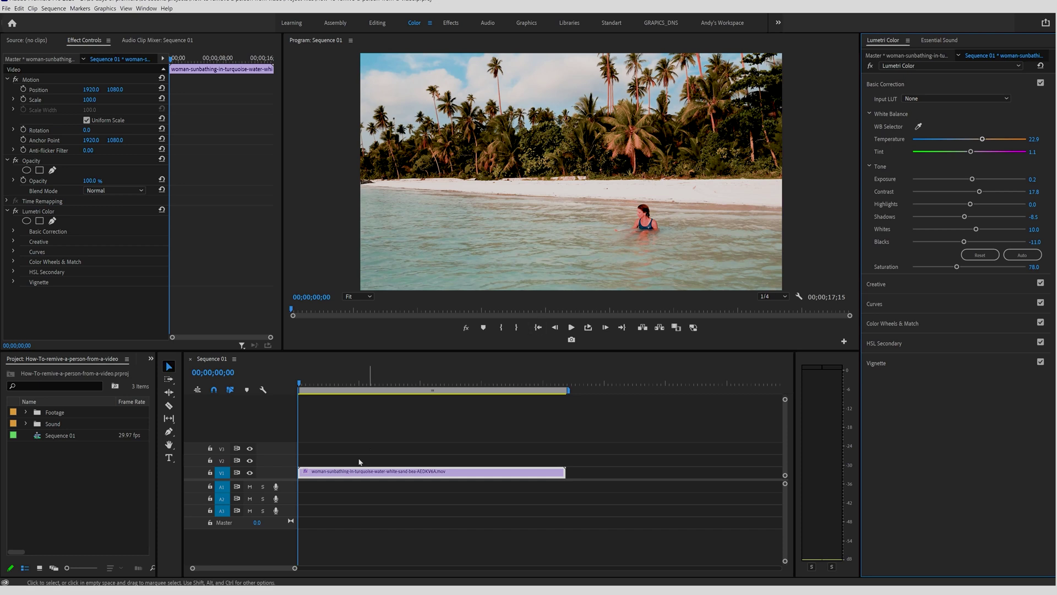
- Alt-drag a copy of the beach clip onto V2 above the original, target V2 and select the copy
click(365, 475)
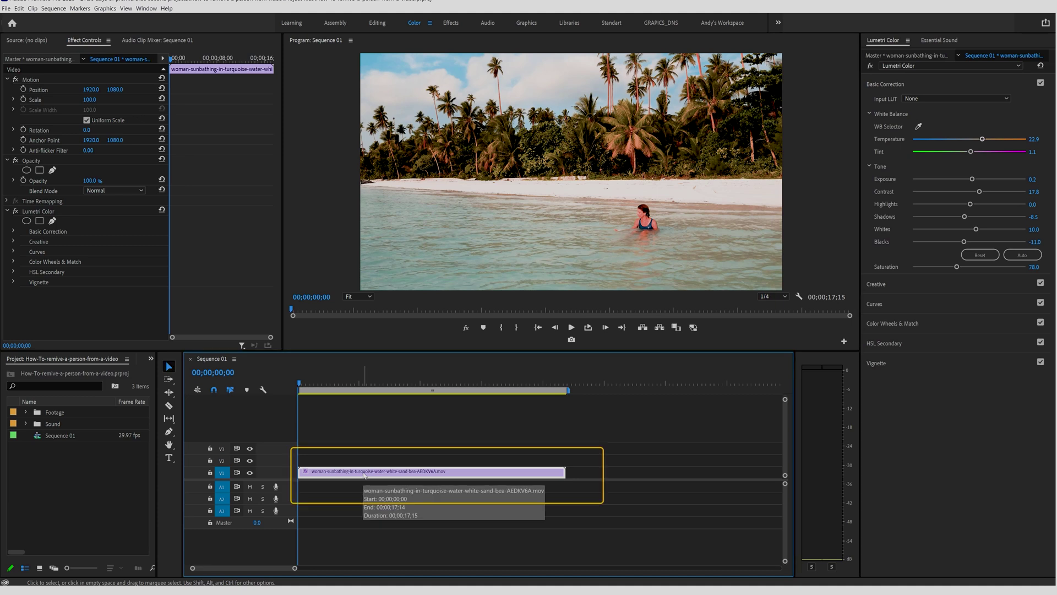
alt+drag(365, 475, 368, 464)
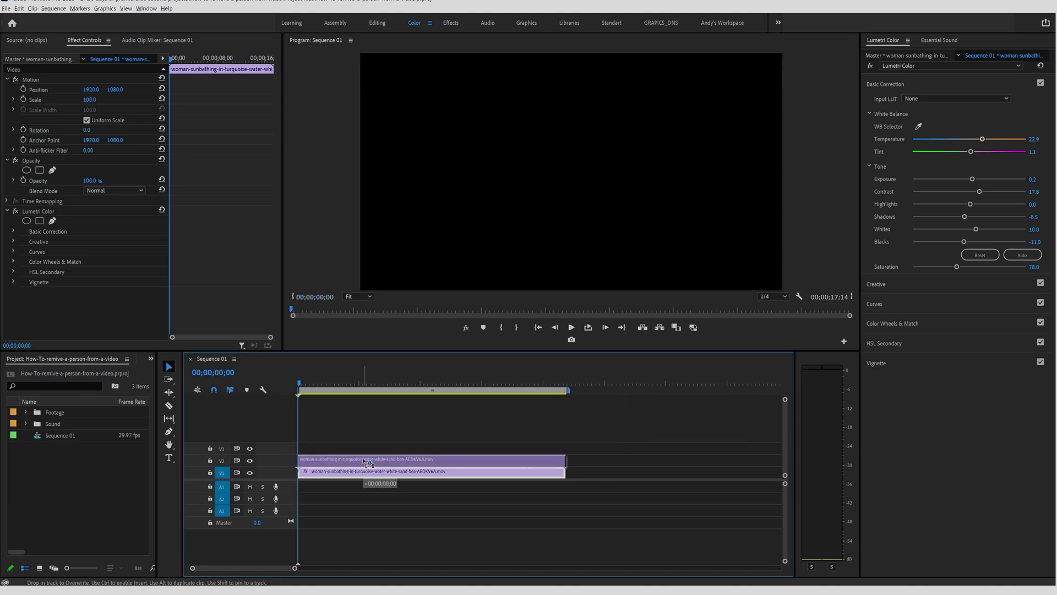
alt+drag(367, 464, 364, 461)
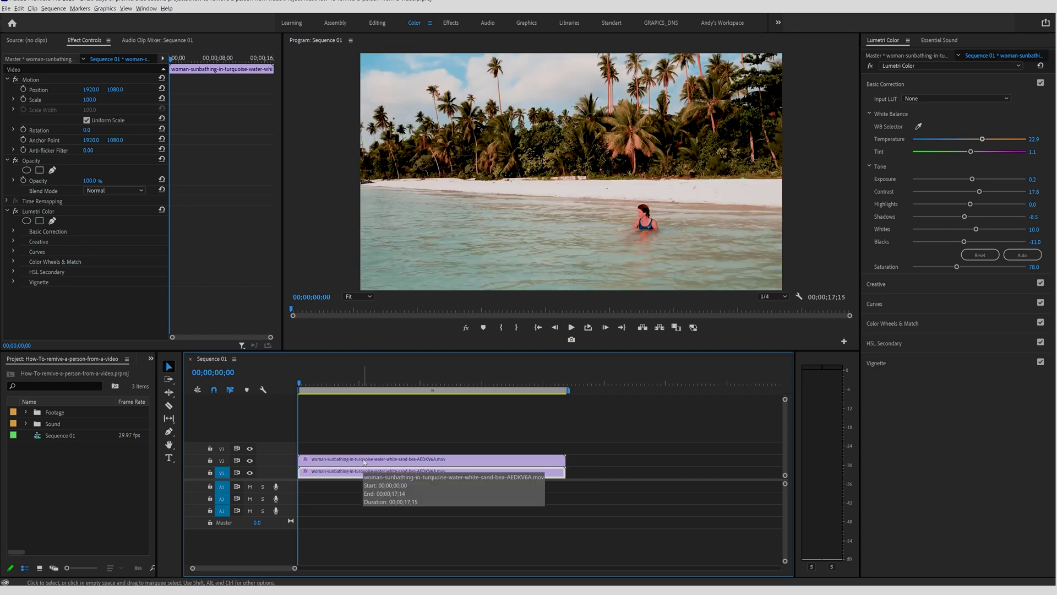
click(223, 464)
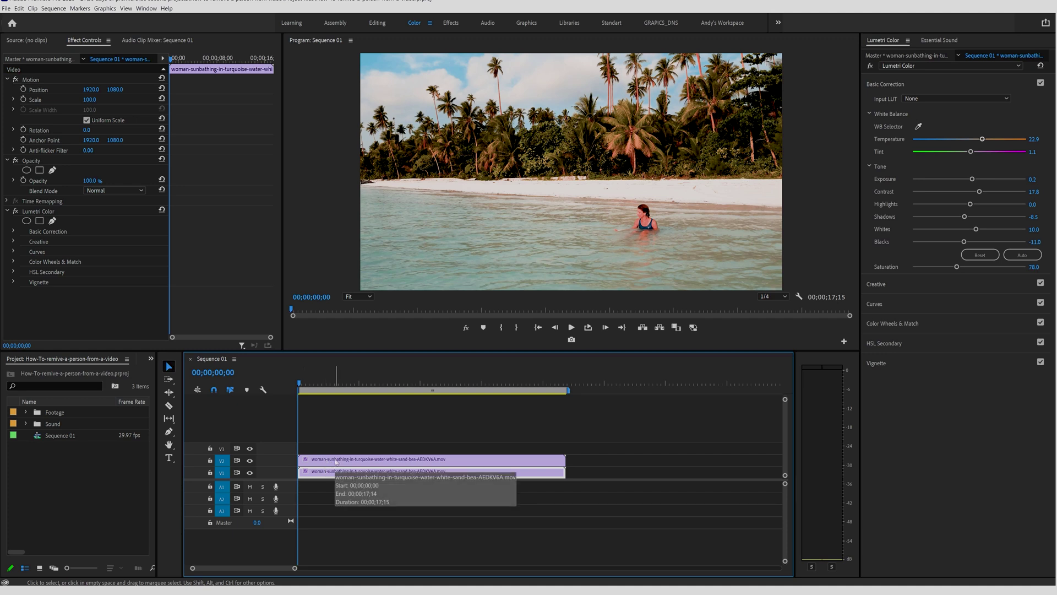
click(336, 462)
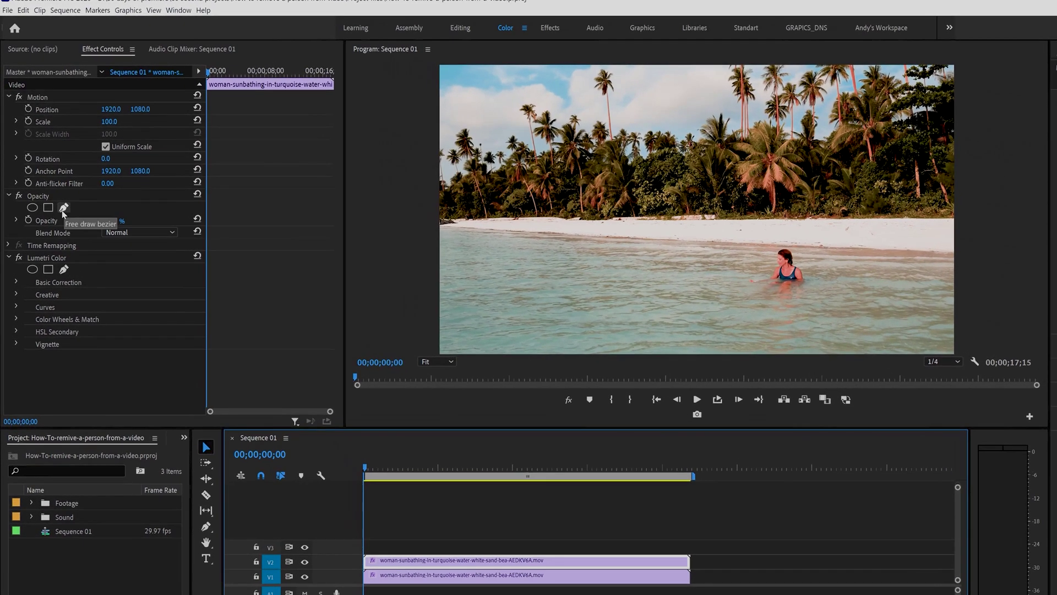
- Draw a closed seven-point freehand opacity mask around the woman on the V2 copy, then hide track V1
click(63, 209)
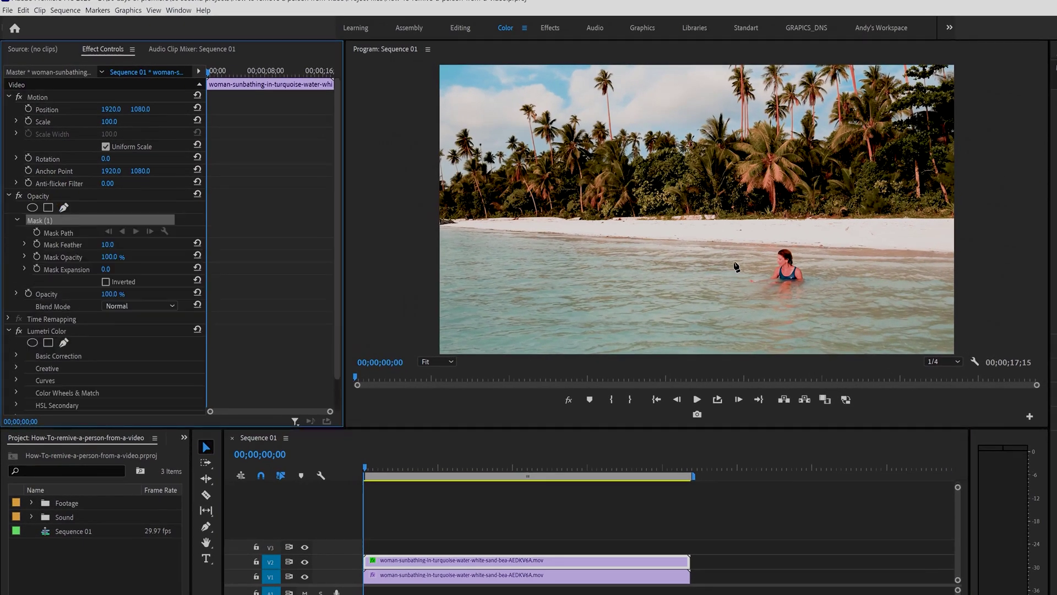
click(761, 234)
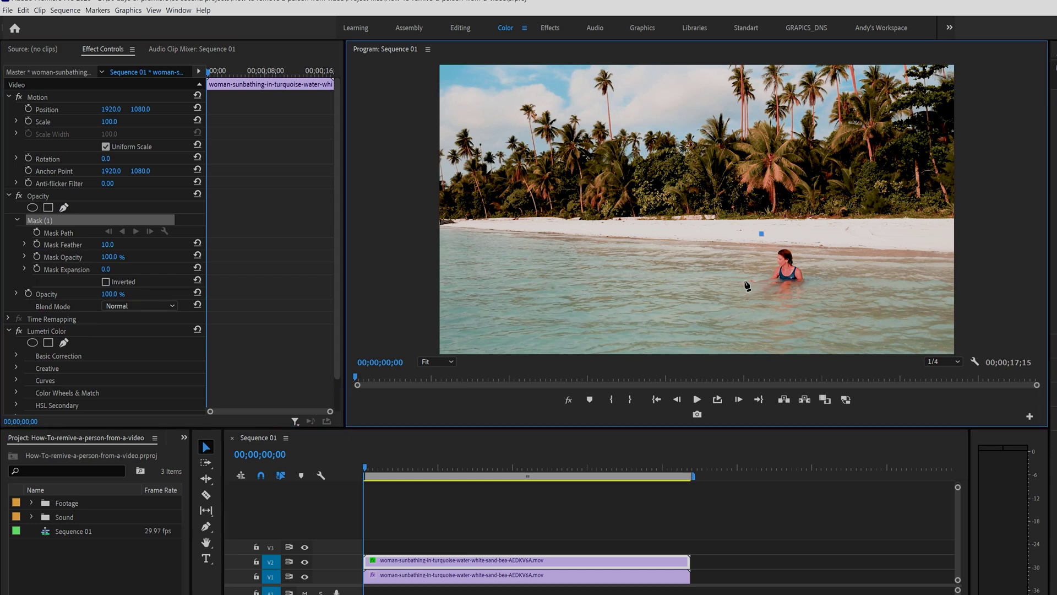
click(742, 280)
click(742, 301)
click(783, 308)
click(807, 309)
click(814, 271)
click(812, 252)
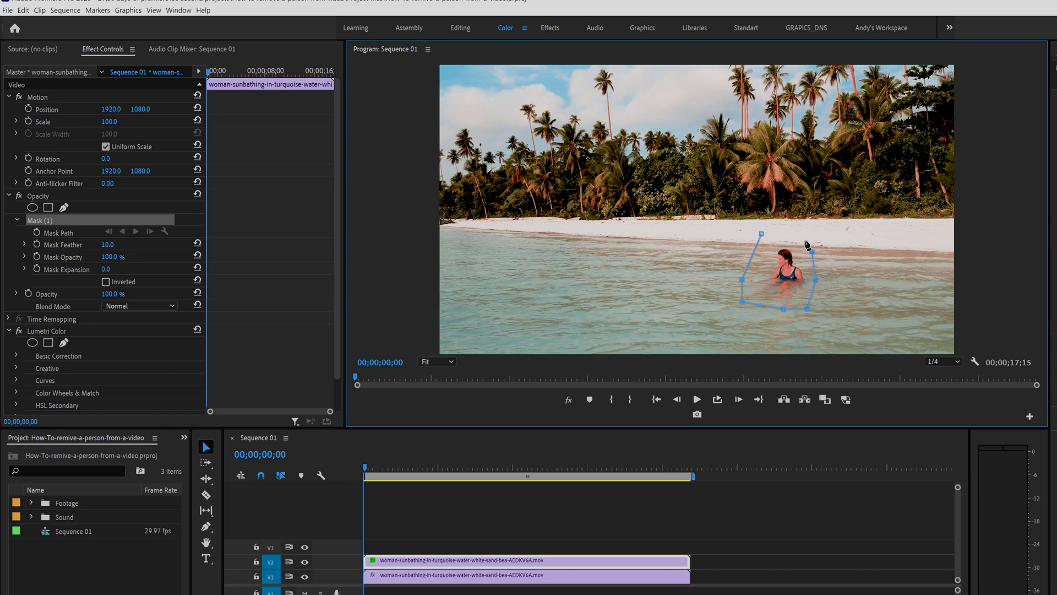
click(761, 234)
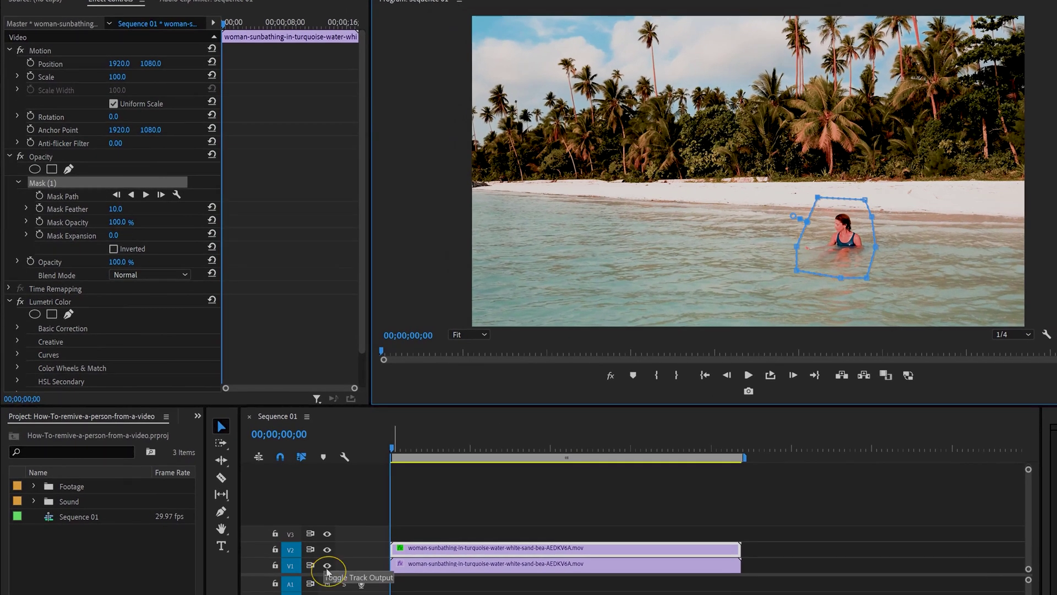
click(327, 565)
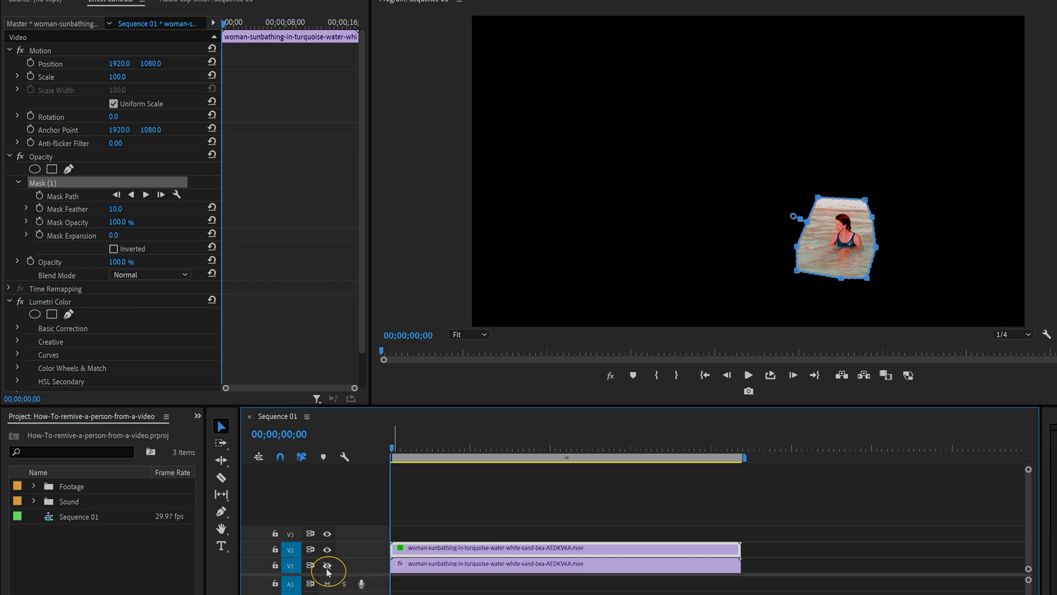
- Reselect the V2 clip and check Inverted on Mask (1) so the woman's area is cut out
click(464, 567)
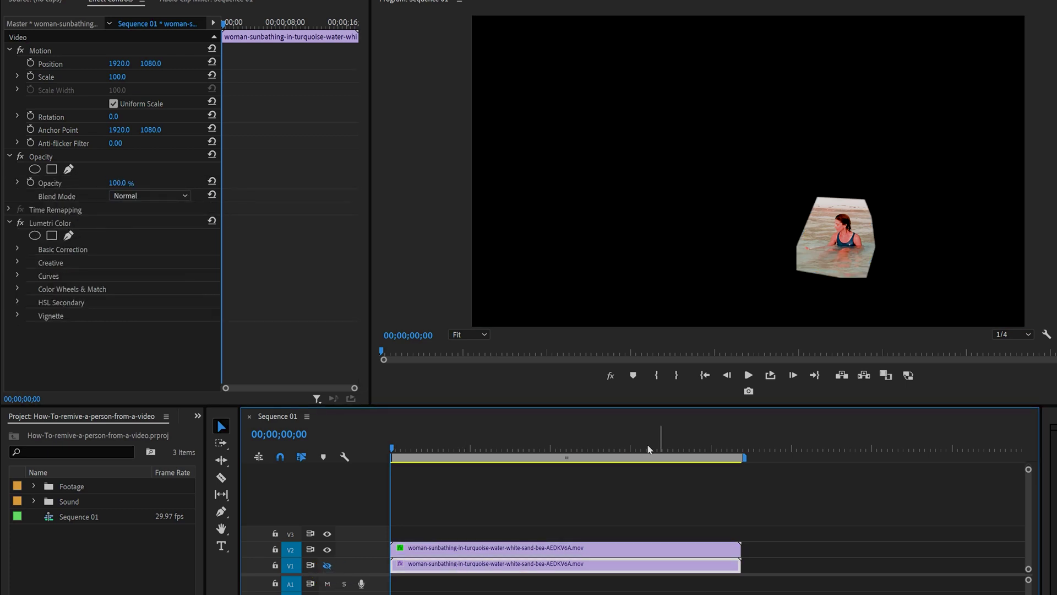
click(425, 551)
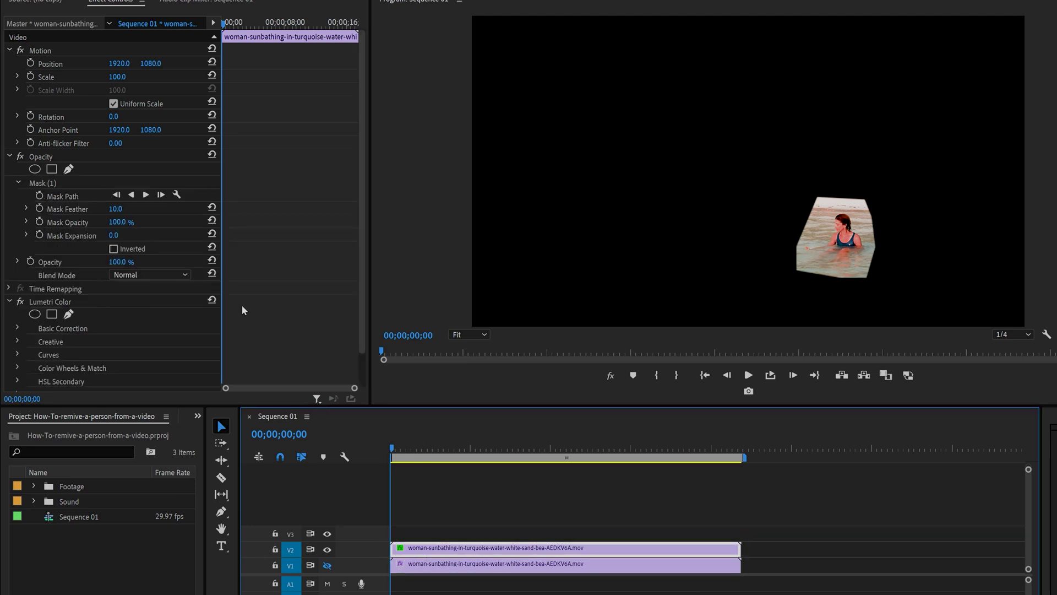
click(113, 249)
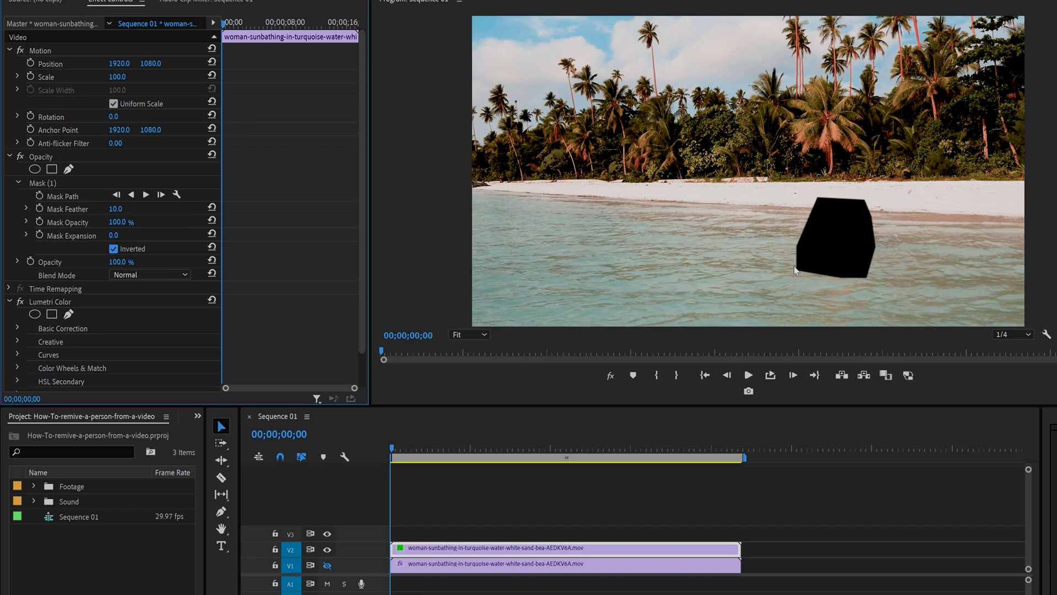
- Keyframe mask feather at 19.0 and expansion at 12.0, then show V1 again and select its clip
click(40, 209)
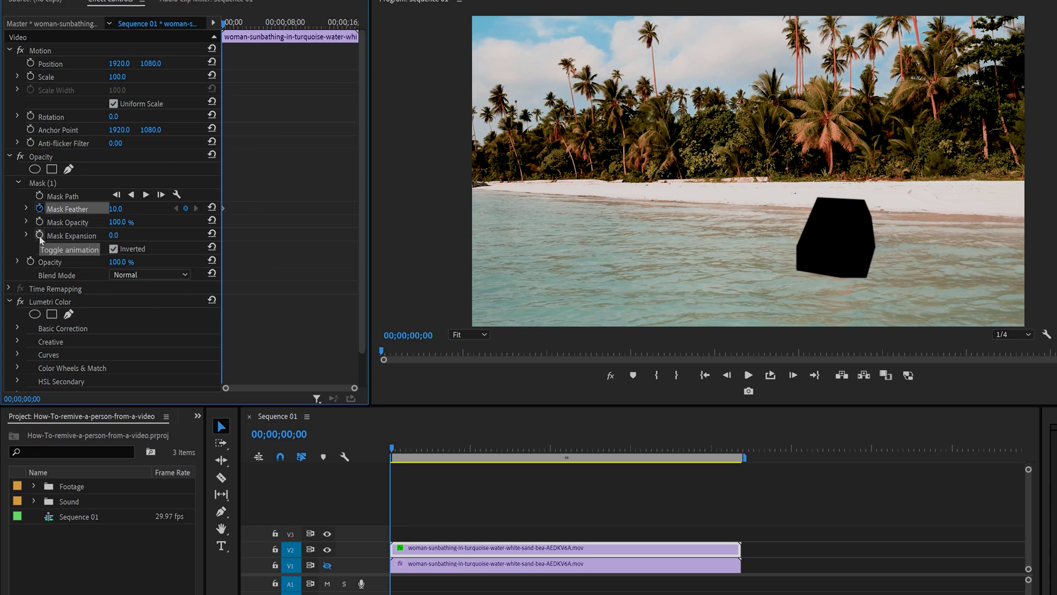
click(40, 236)
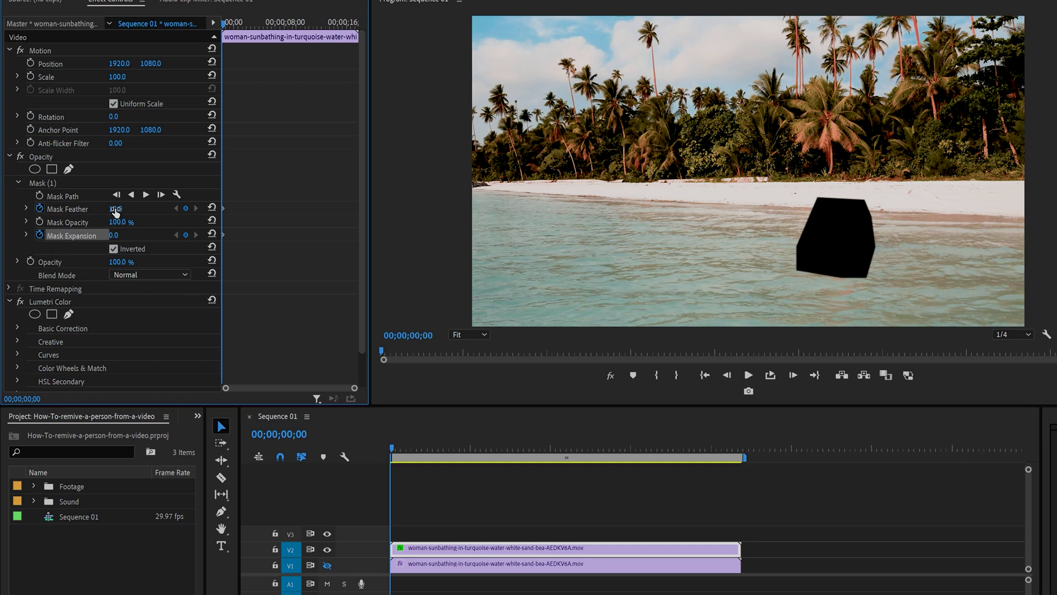
drag(116, 210, 121, 213)
drag(113, 235, 122, 234)
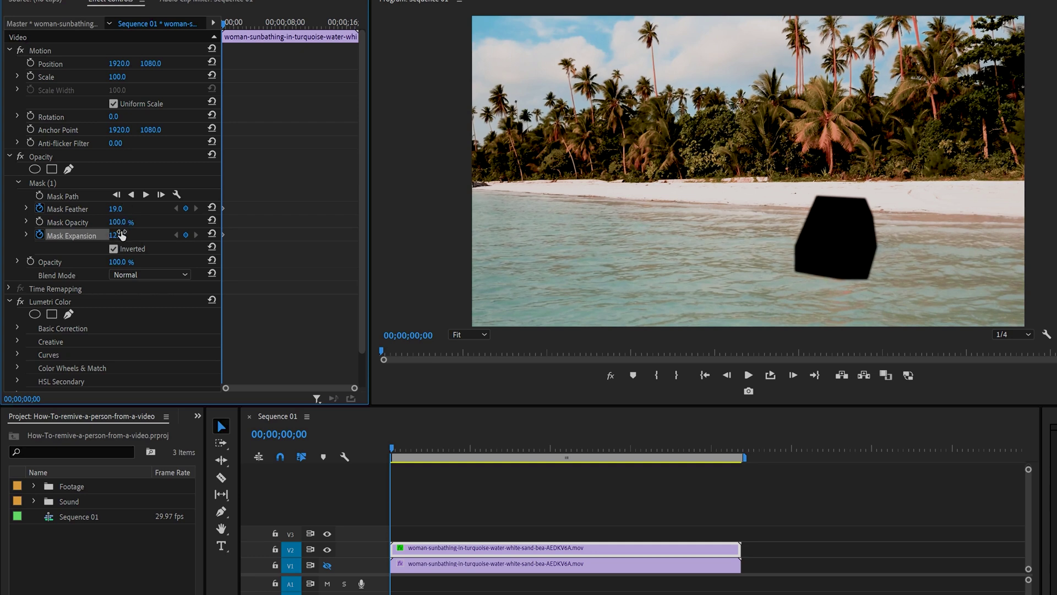
click(327, 566)
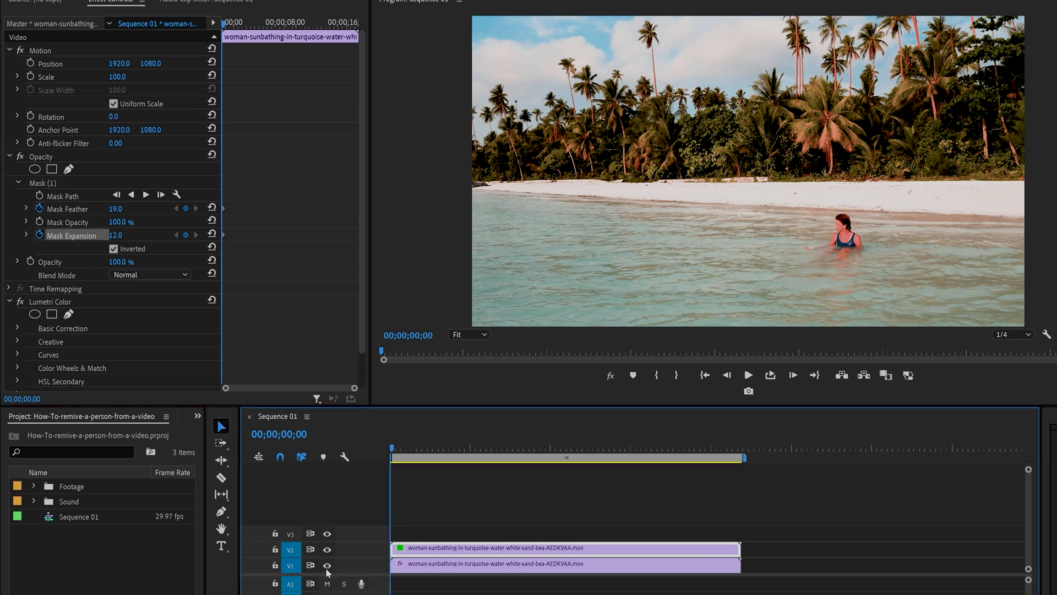
click(405, 567)
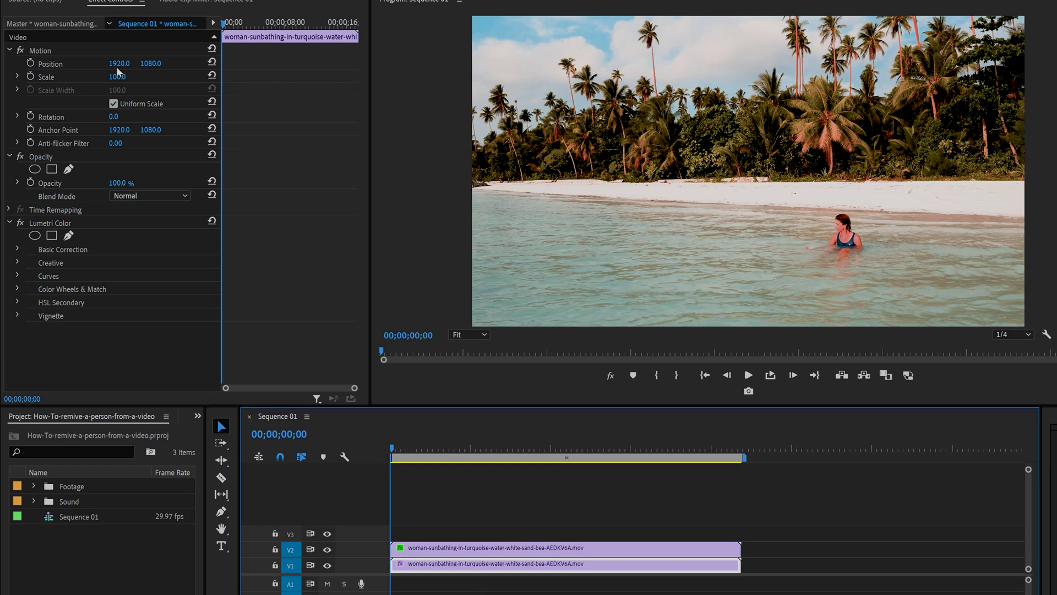
- Offset the V1 clip's Position to 2465.0, 1096.0 and play back to confirm the woman is gone
drag(118, 65, 485, 118)
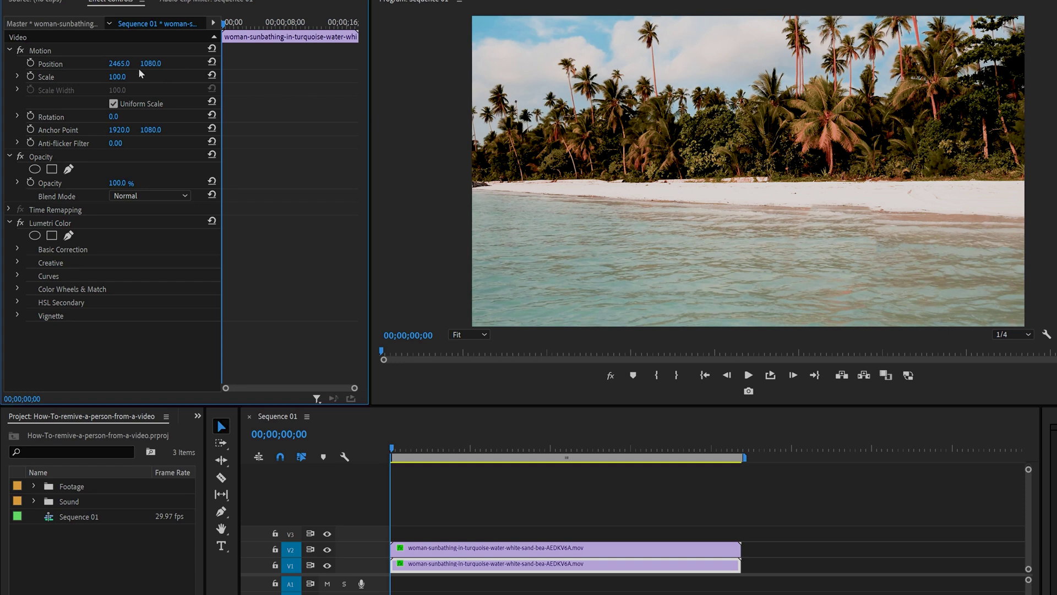
drag(148, 67, 155, 70)
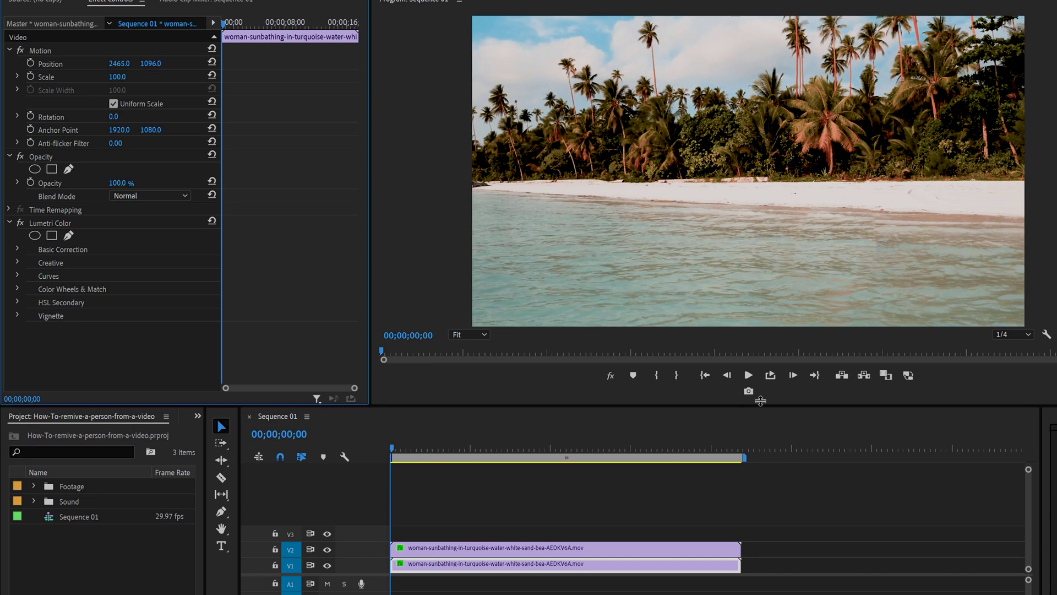
click(749, 375)
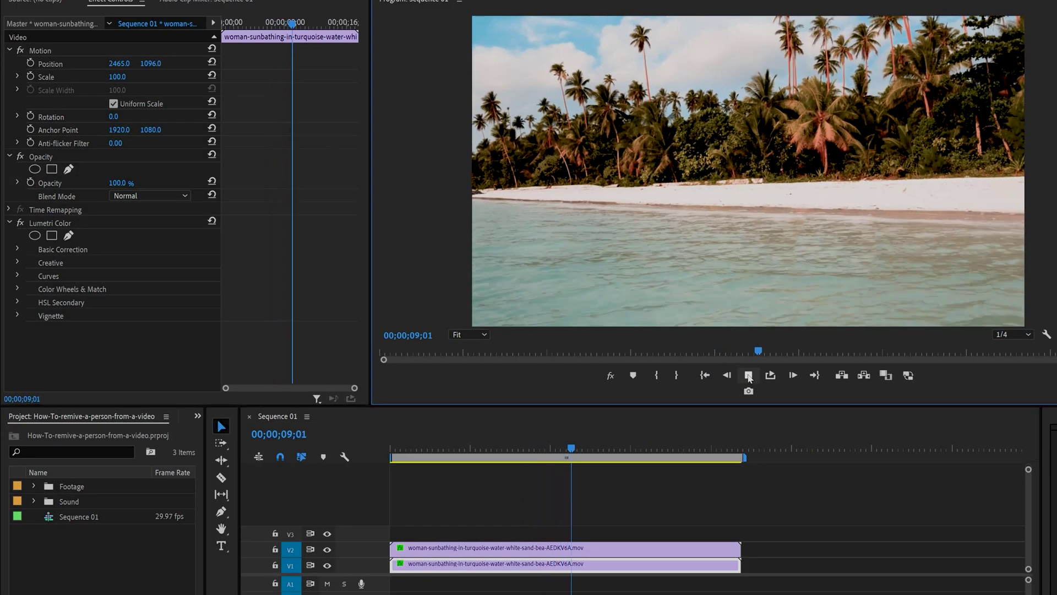
click(748, 376)
- Fine-tune the V1 clip's Lumetri exposure and set Highlights to about 7.6
mouse_move(574, 449)
mouse_down()
mouse_move(547, 449)
mouse_move(578, 449)
mouse_up()
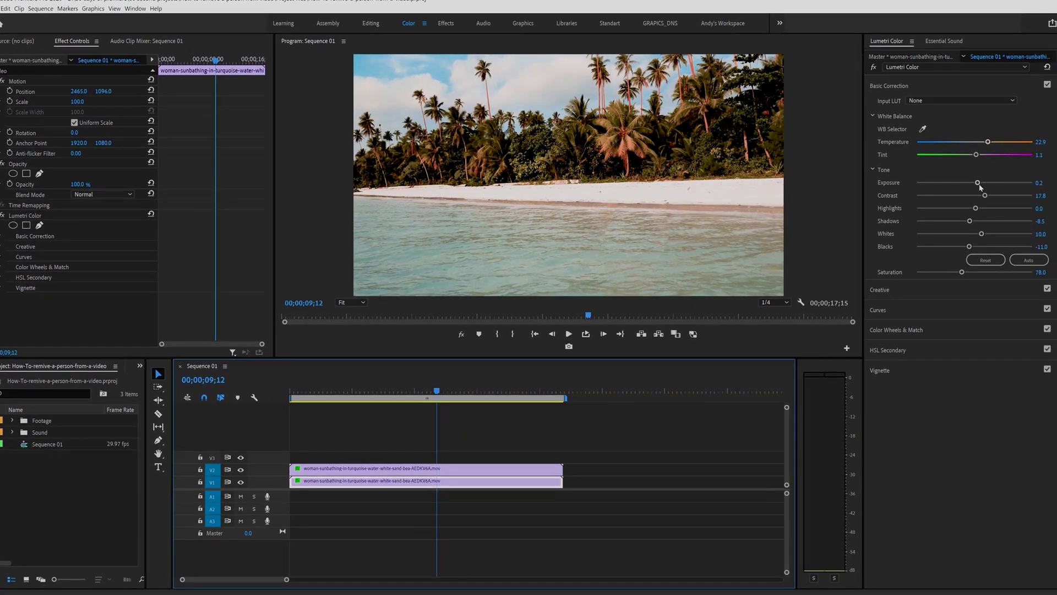
drag(980, 183, 980, 184)
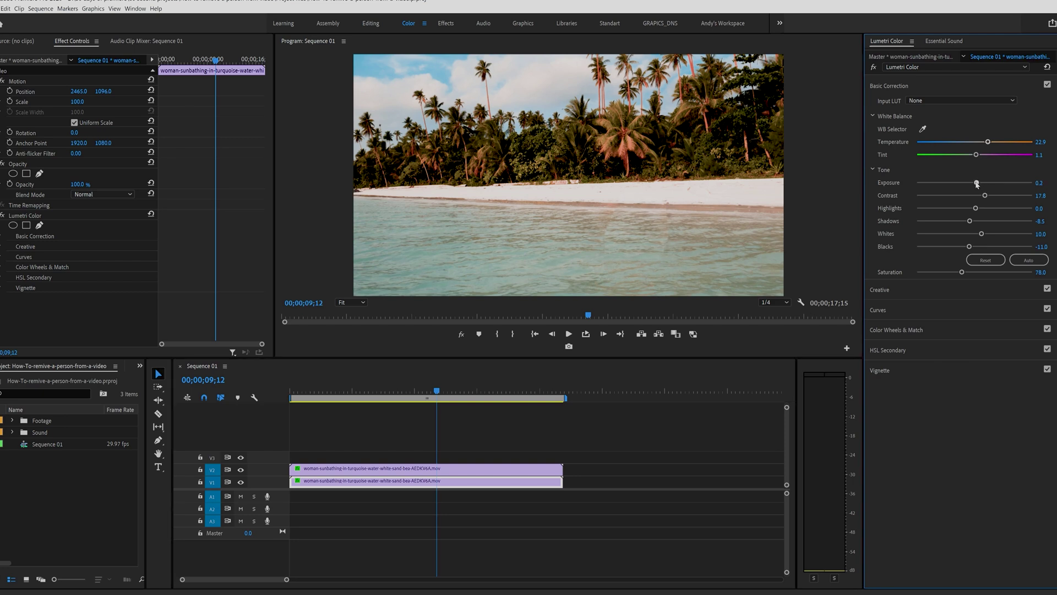
drag(976, 184, 973, 185)
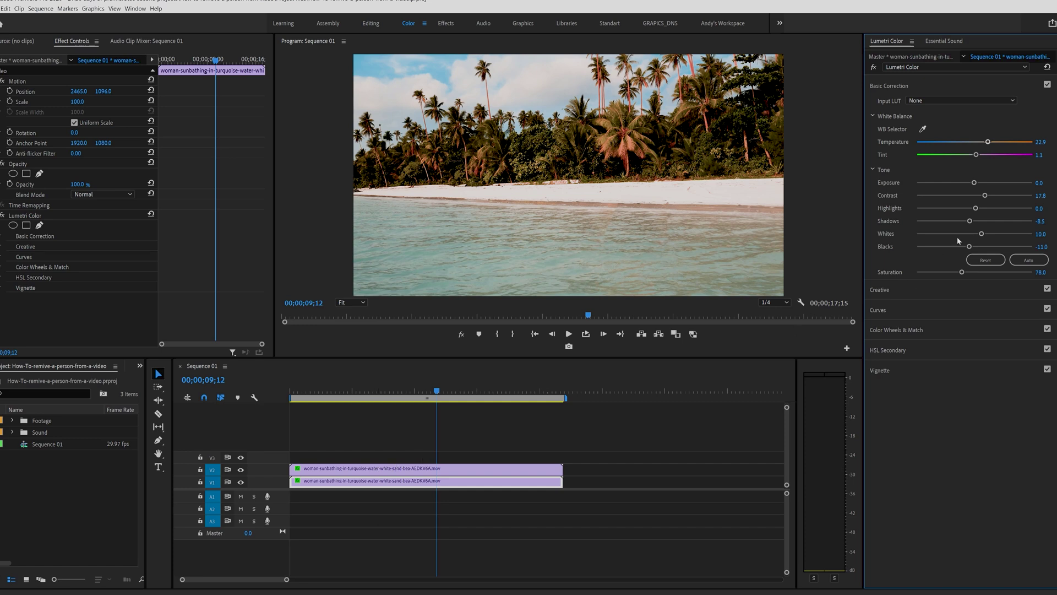
drag(976, 210, 978, 210)
drag(981, 214, 977, 214)
- Play the sequence from near the start to review the colour match
click(309, 392)
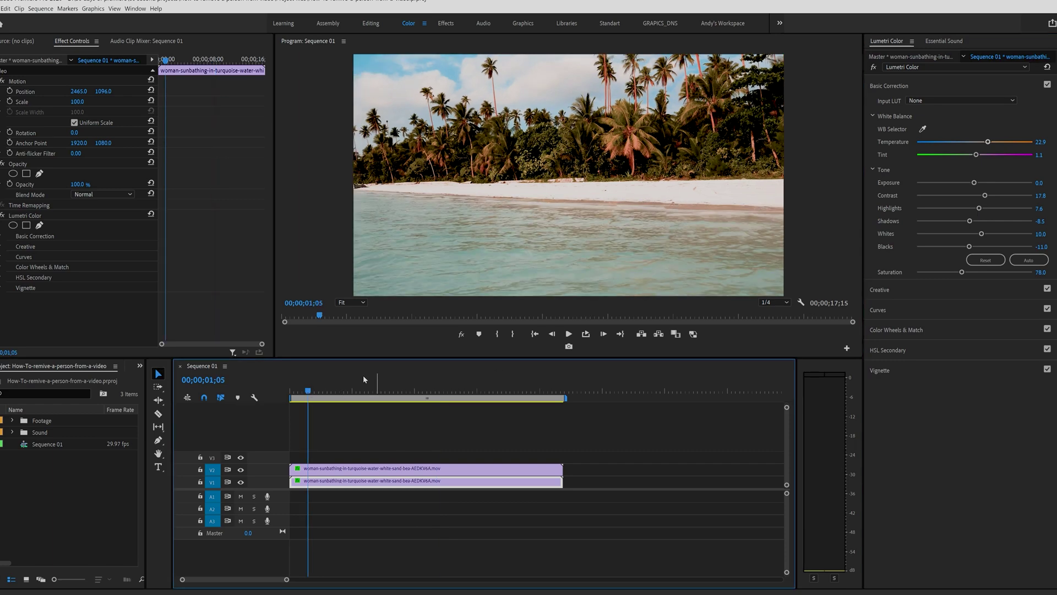
click(568, 335)
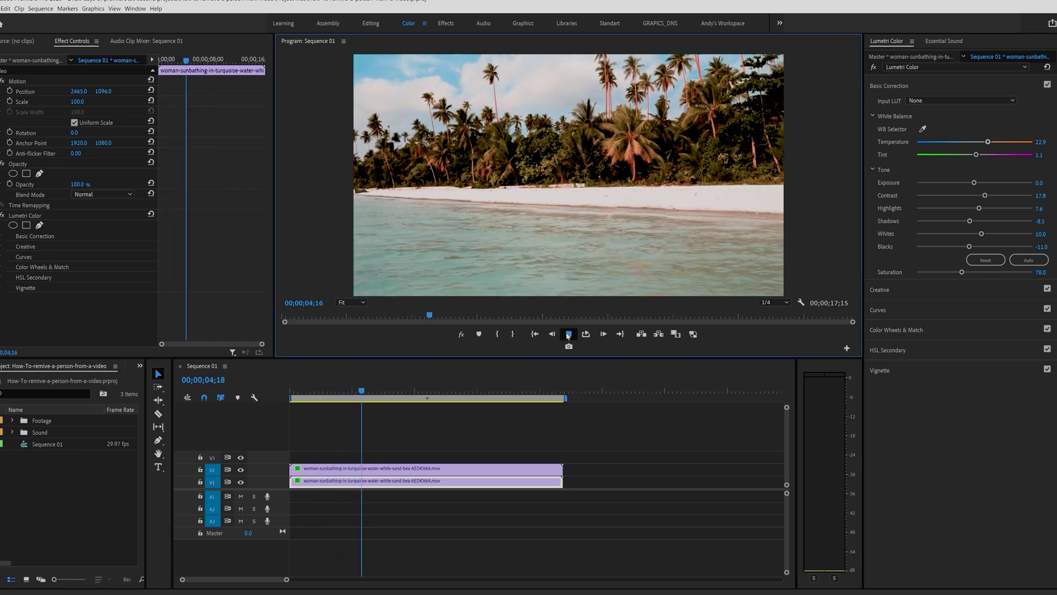
key(space)
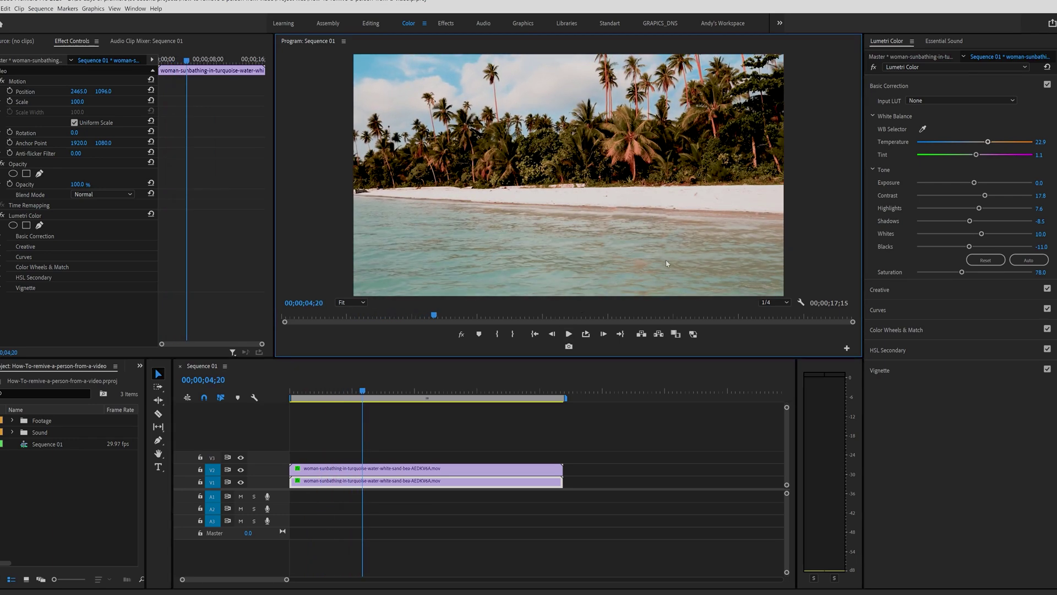
- With V1 hidden, keyframe the V2 Mask (1) feather up to 46 and scrub to check the softened edge
click(339, 470)
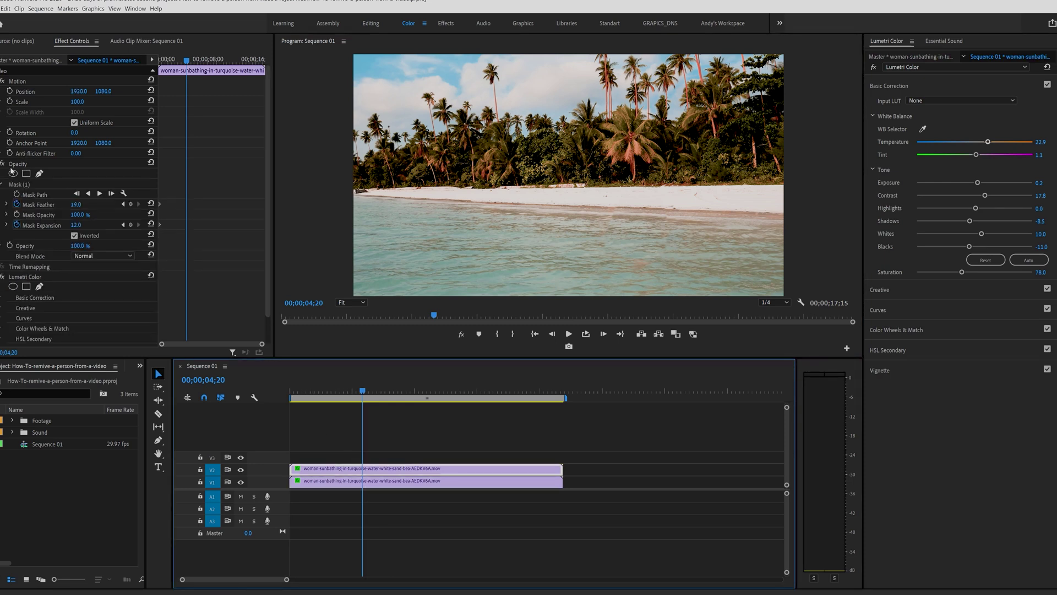
click(17, 185)
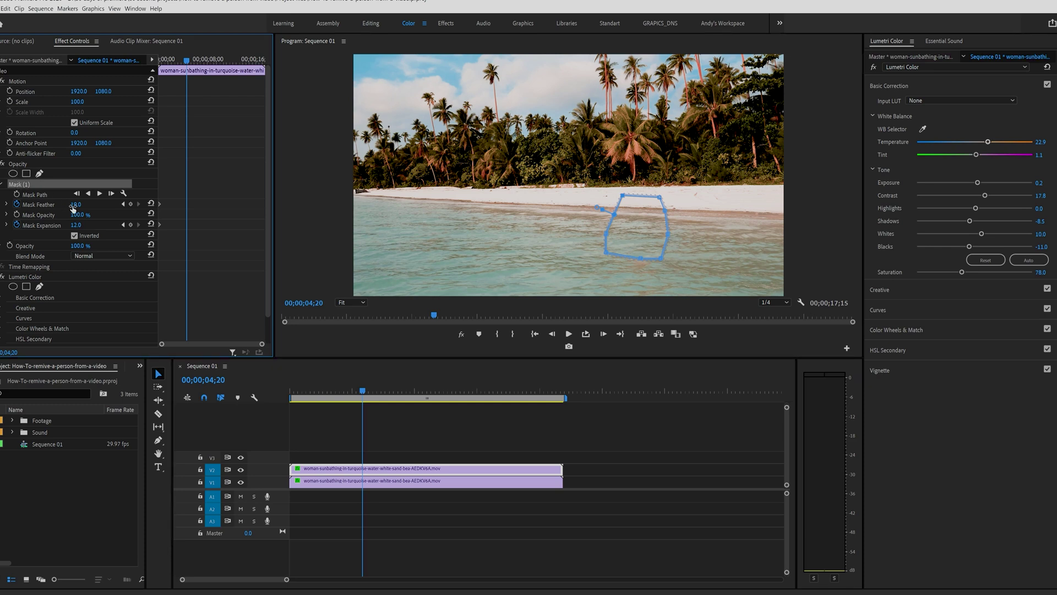
drag(72, 207, 75, 208)
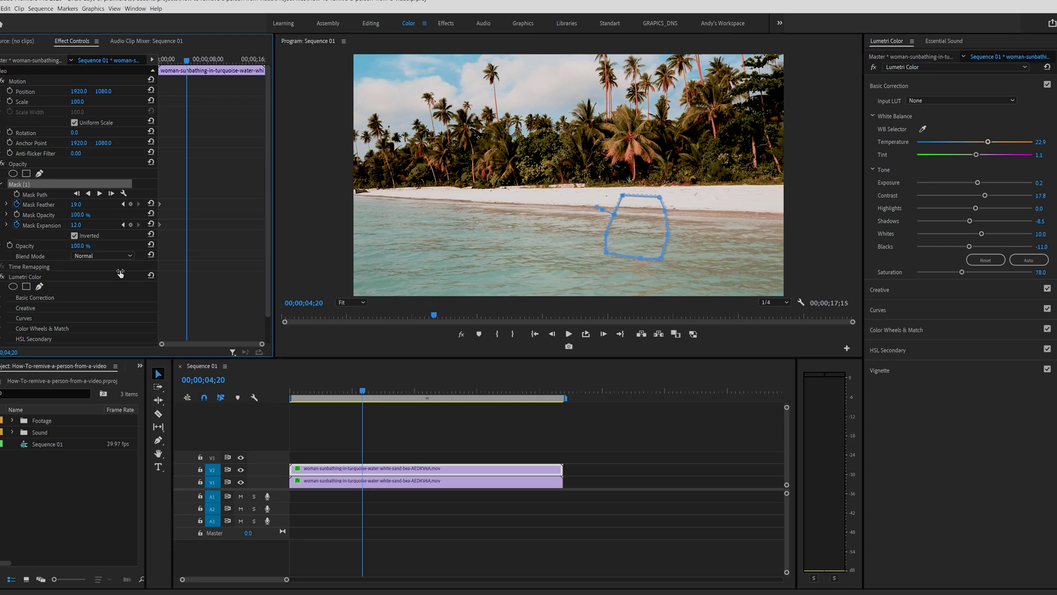
click(240, 483)
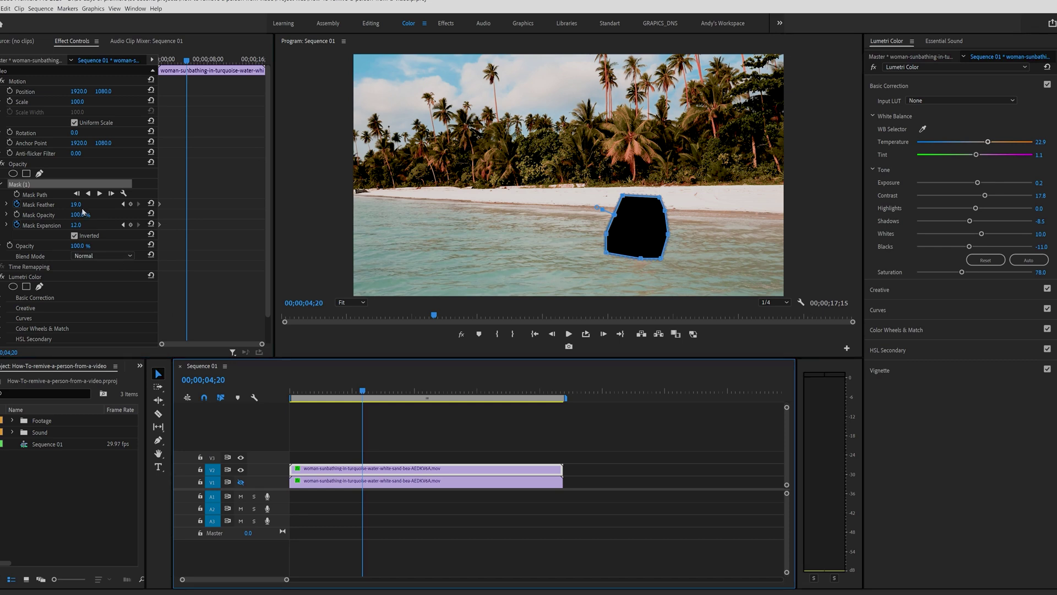
drag(75, 206, 91, 213)
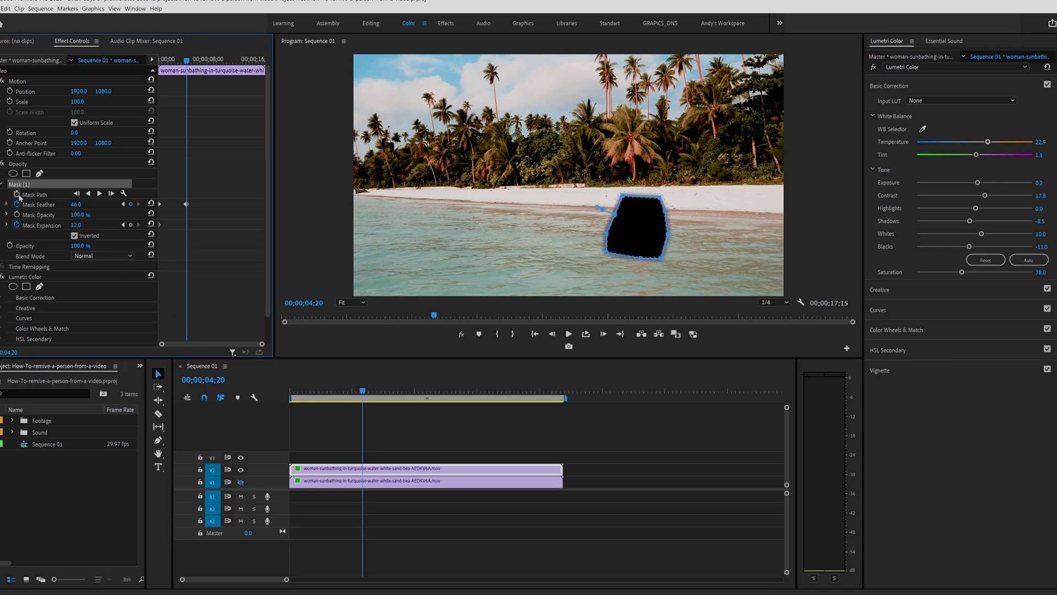
click(17, 165)
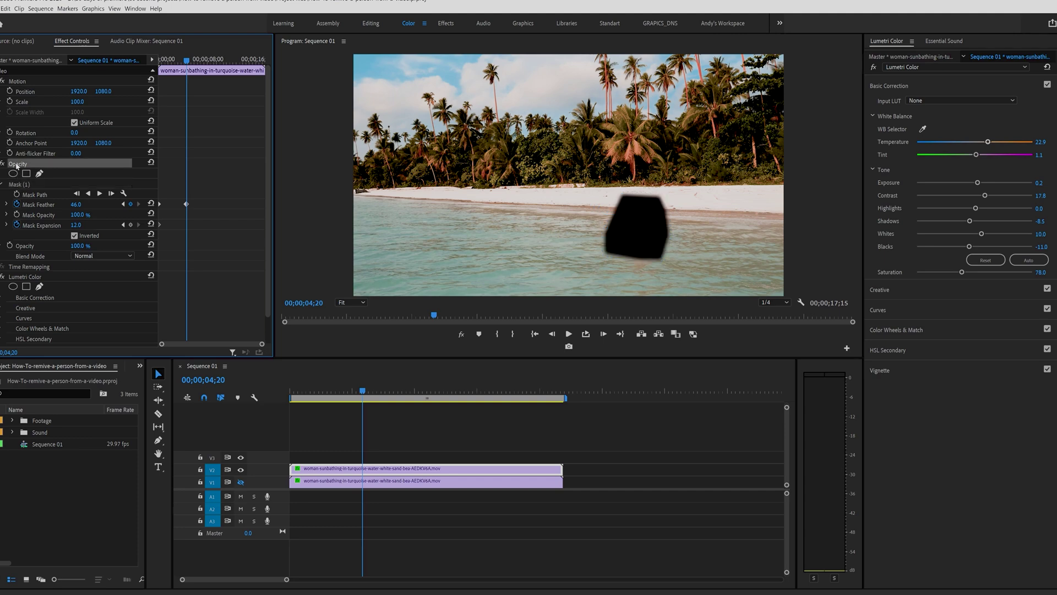
click(323, 390)
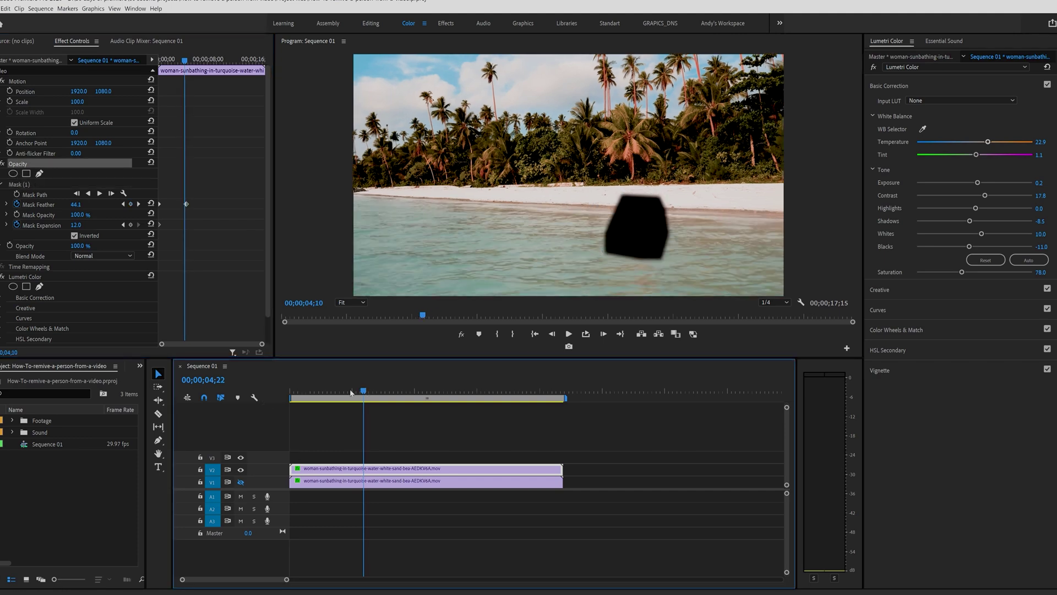
mouse_move(324, 390)
mouse_down()
mouse_move(303, 391)
mouse_move(335, 390)
mouse_up()
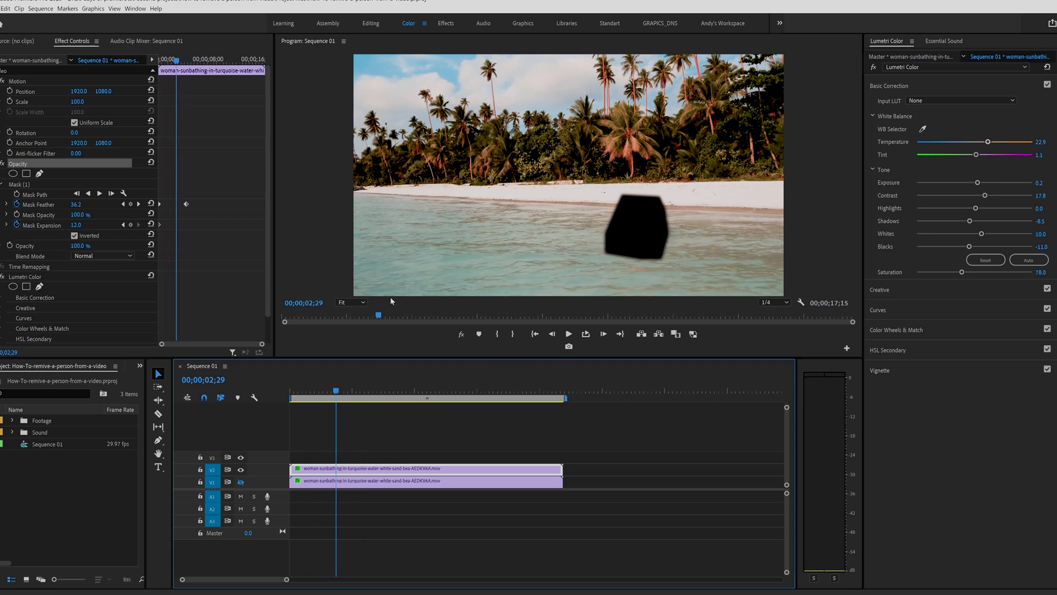
- Show track V1 again and play the sequence from the start to review the person removal
click(240, 483)
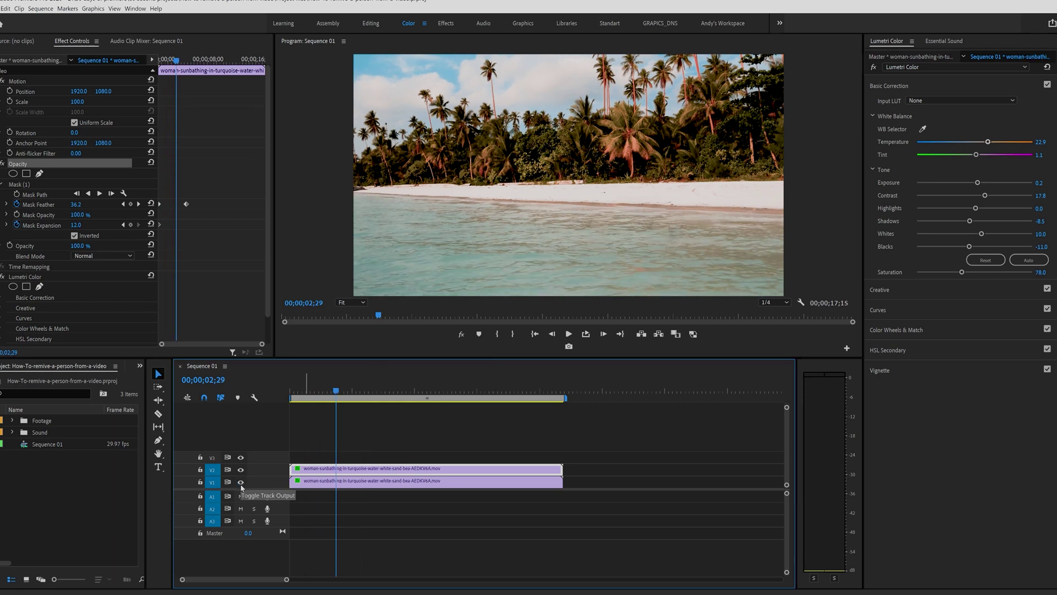
drag(336, 391, 276, 386)
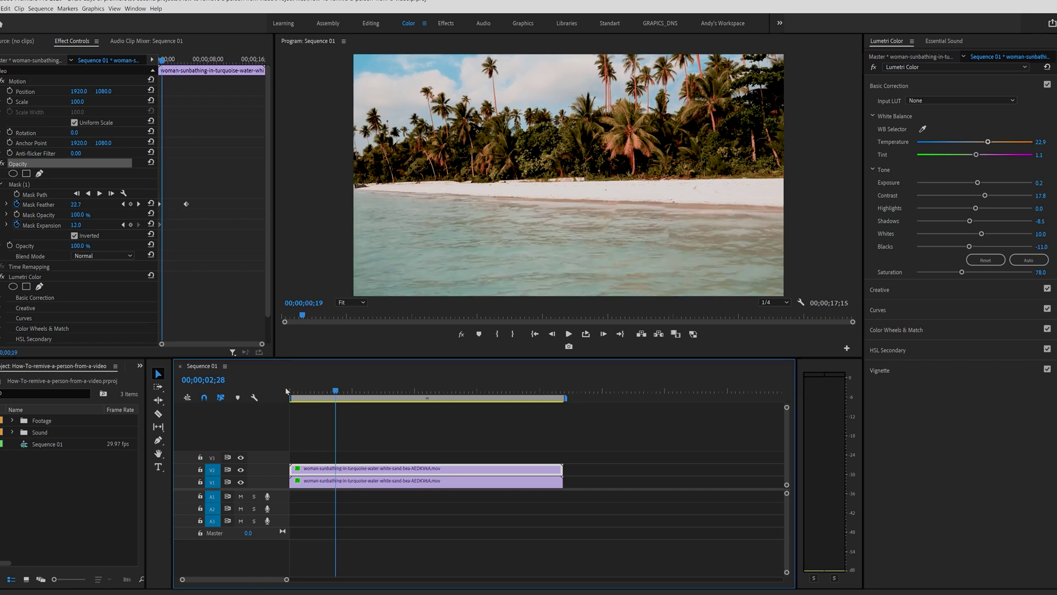
click(569, 334)
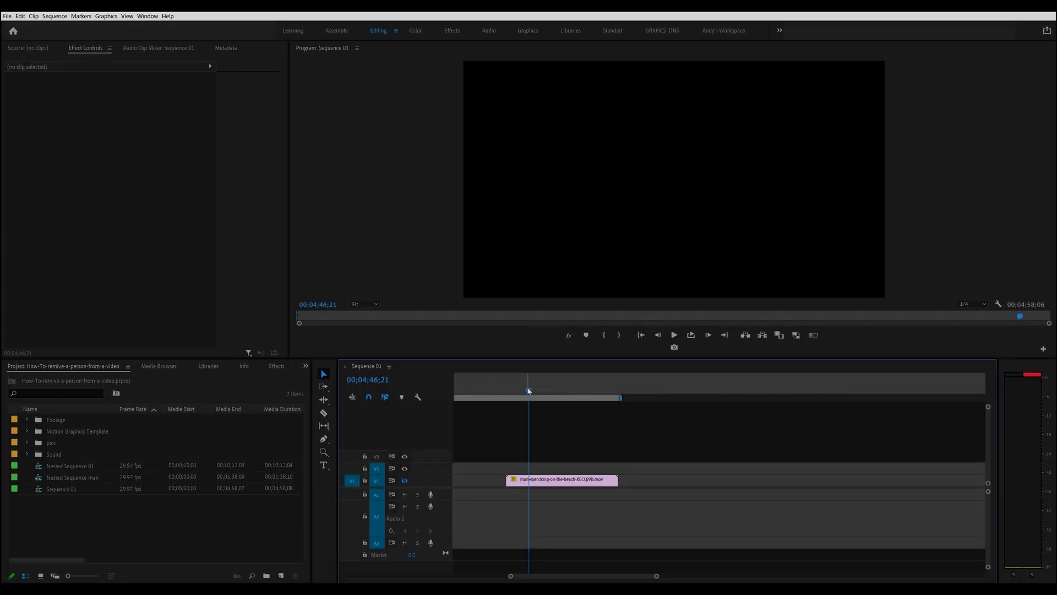
- Turn V1 output on, scrub through the man-exercising clip, and Alt-drag a copy onto V2
drag(529, 391, 515, 390)
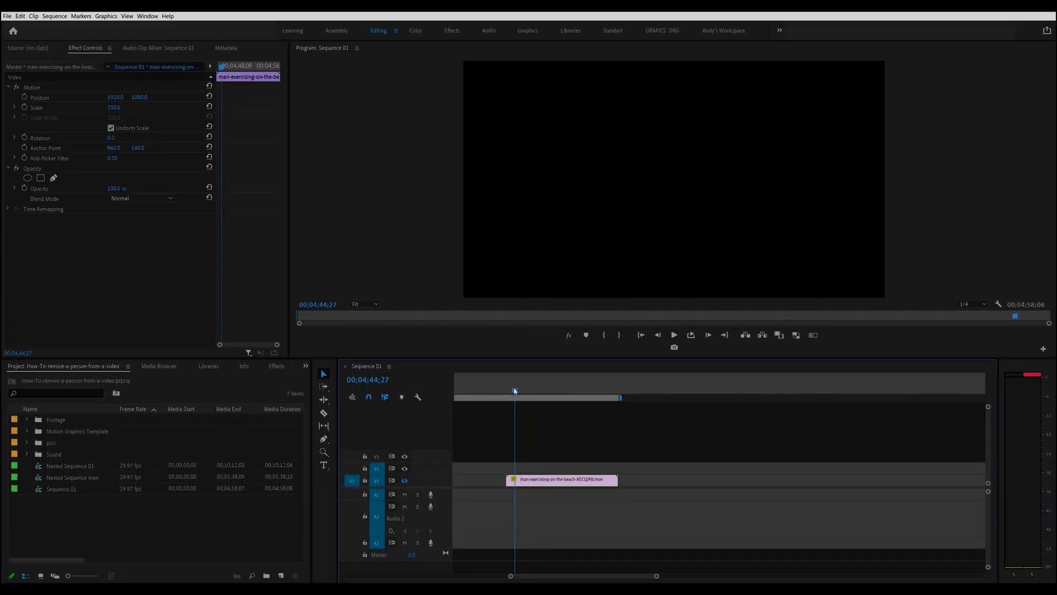
click(405, 480)
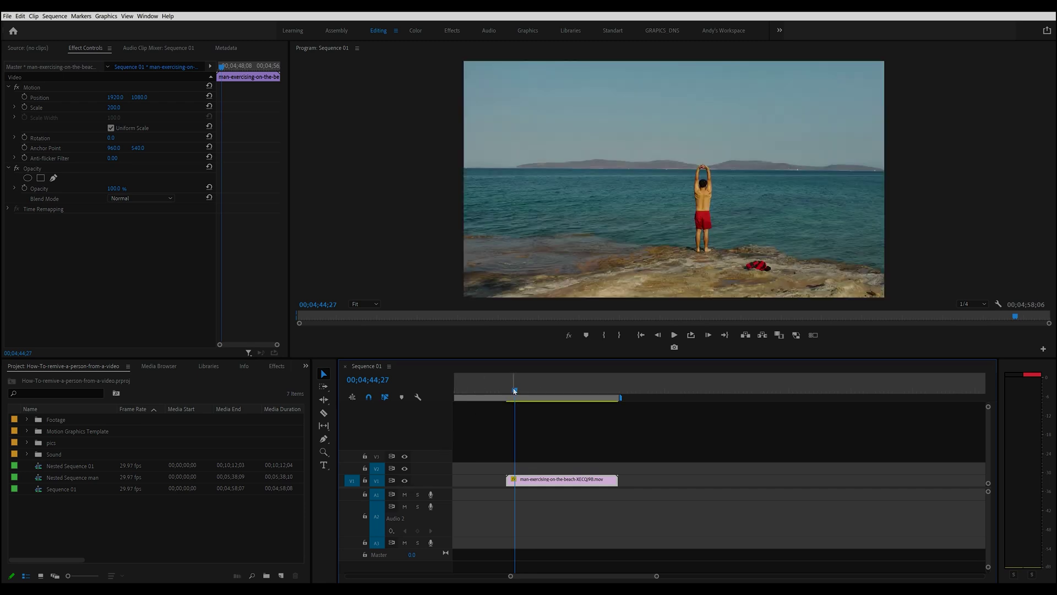
mouse_move(515, 390)
mouse_down()
mouse_move(558, 391)
mouse_move(534, 390)
mouse_up()
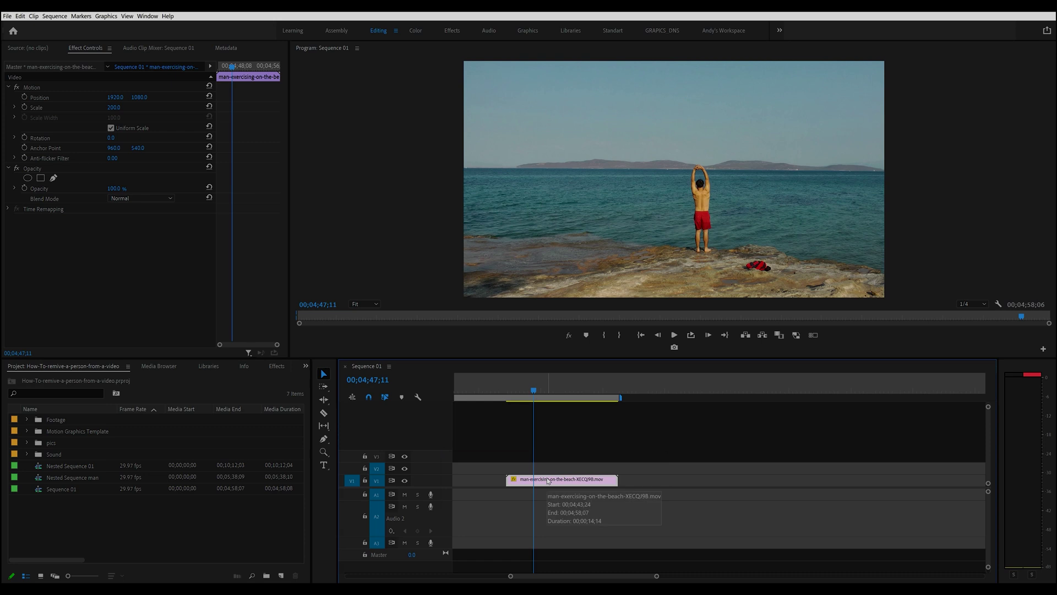
drag(548, 481, 553, 473)
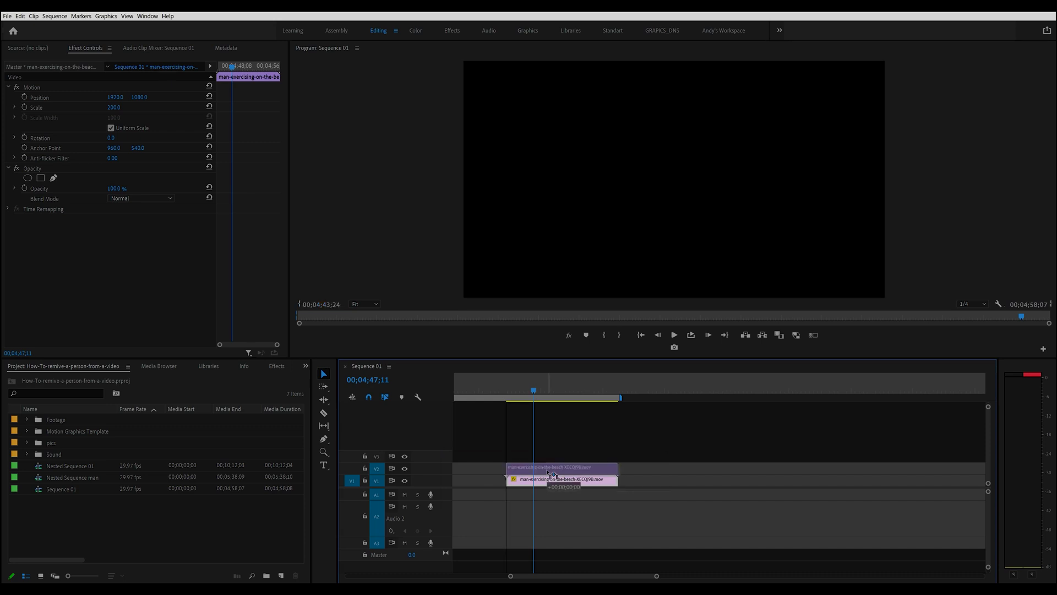
drag(552, 474, 552, 475)
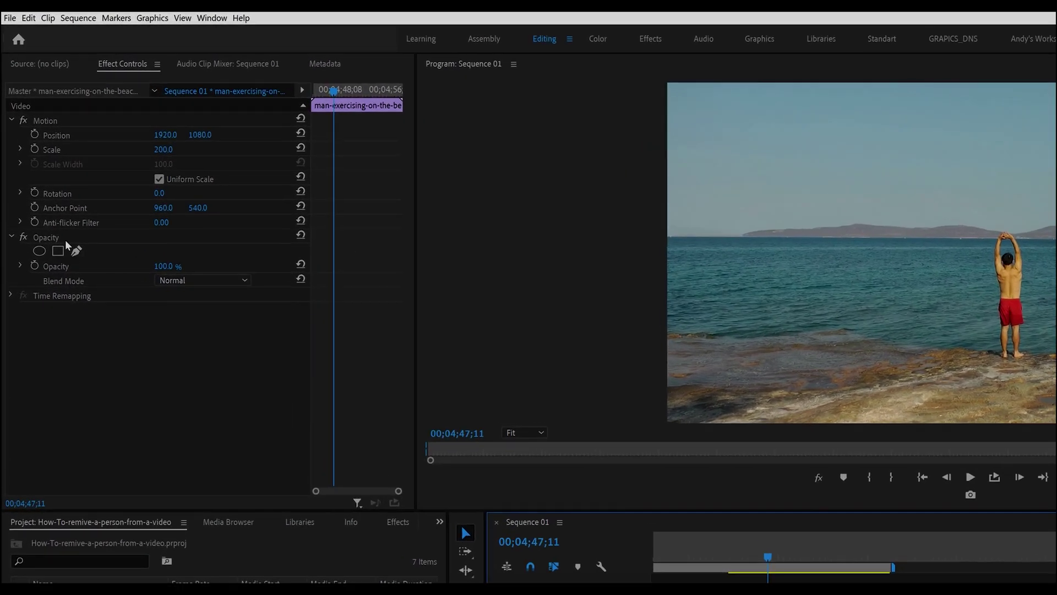
- Draw a Pen opacity mask on the V2 copy from above the man down to the rocks at his feet, closing it
click(79, 252)
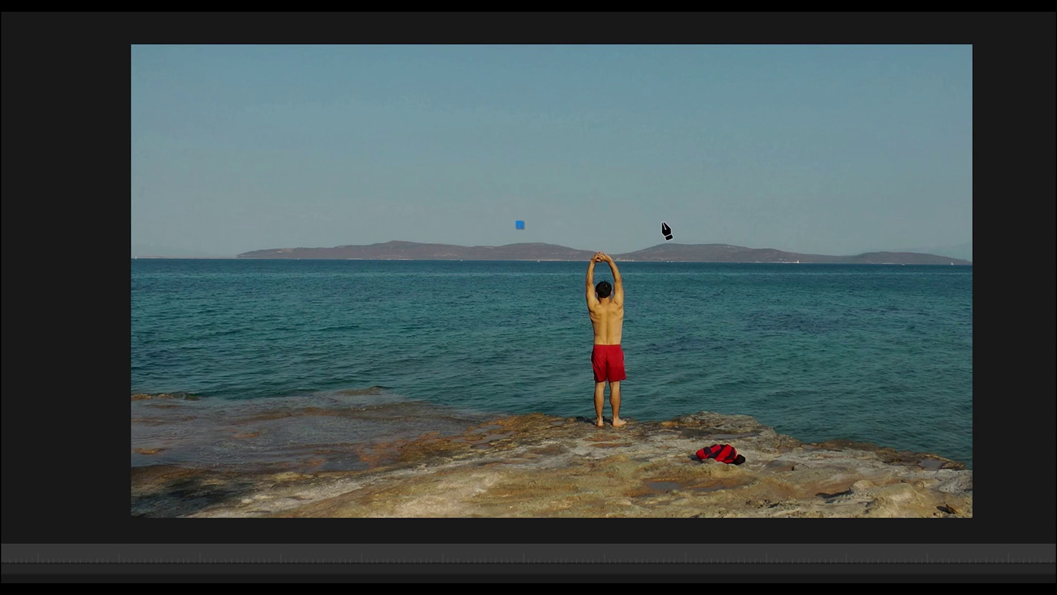
click(663, 223)
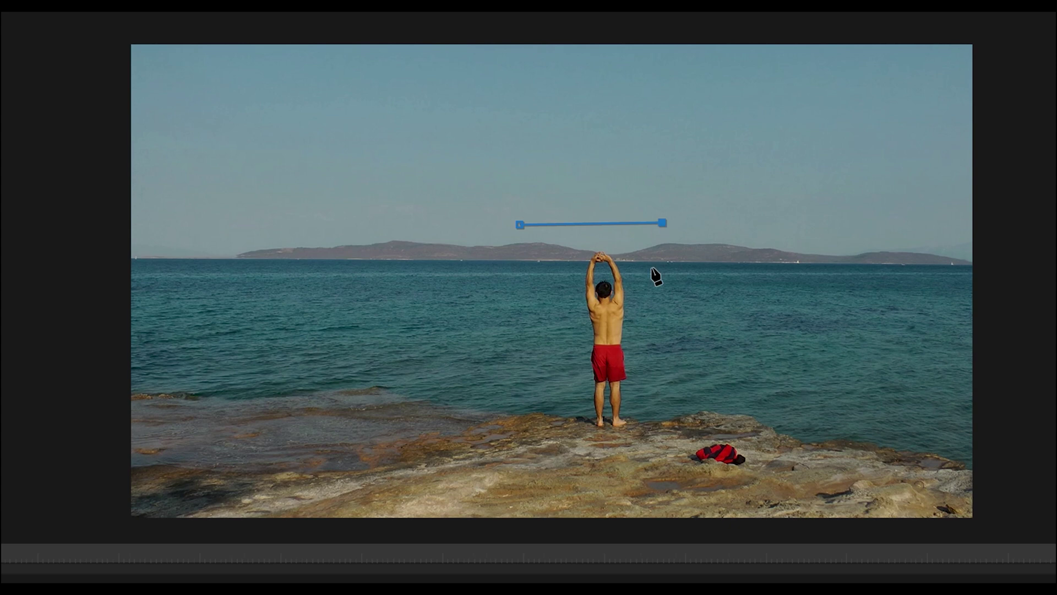
click(677, 439)
click(534, 438)
click(519, 225)
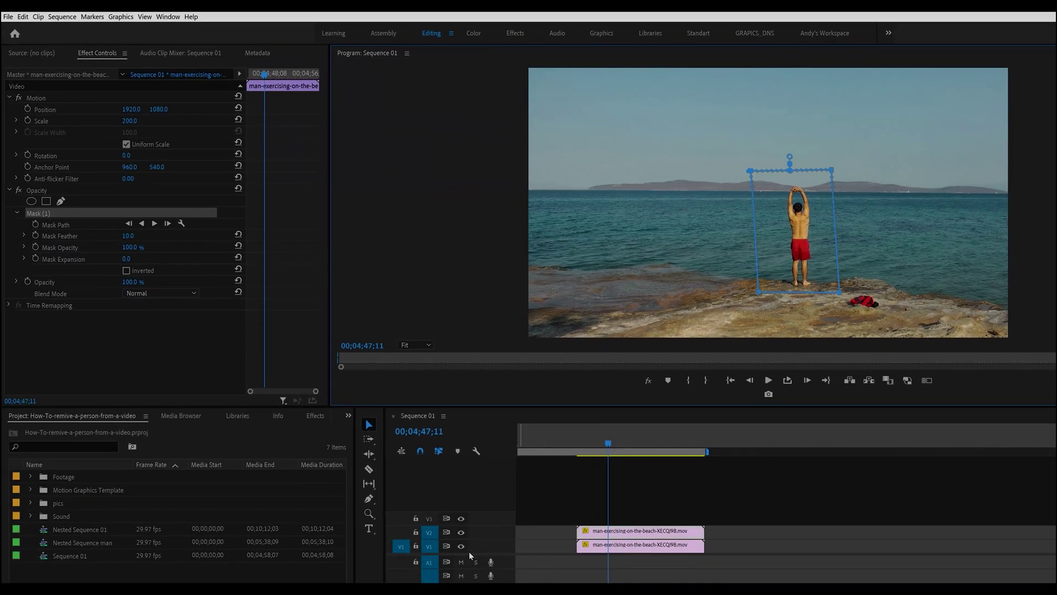
- With V1 hidden, invert the V2 mask and enable keyframing for Mask Feather and Expansion
click(462, 547)
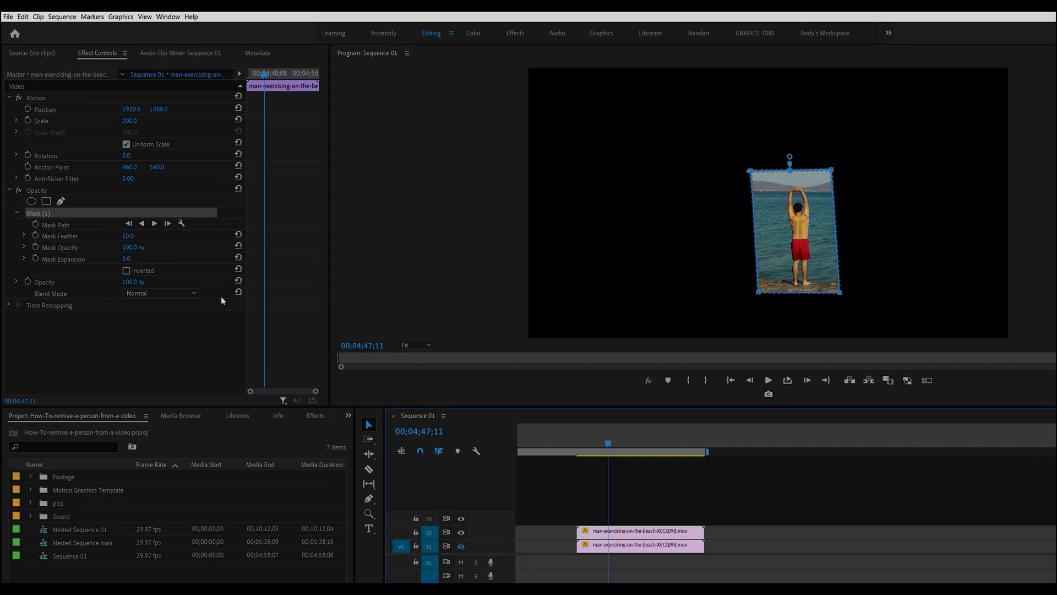
click(132, 270)
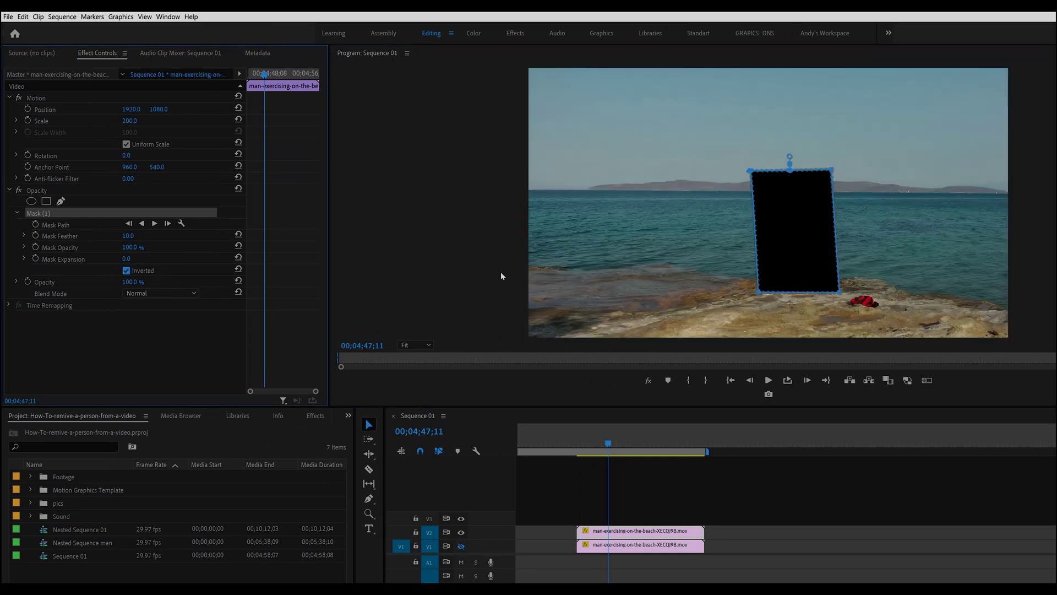
click(35, 236)
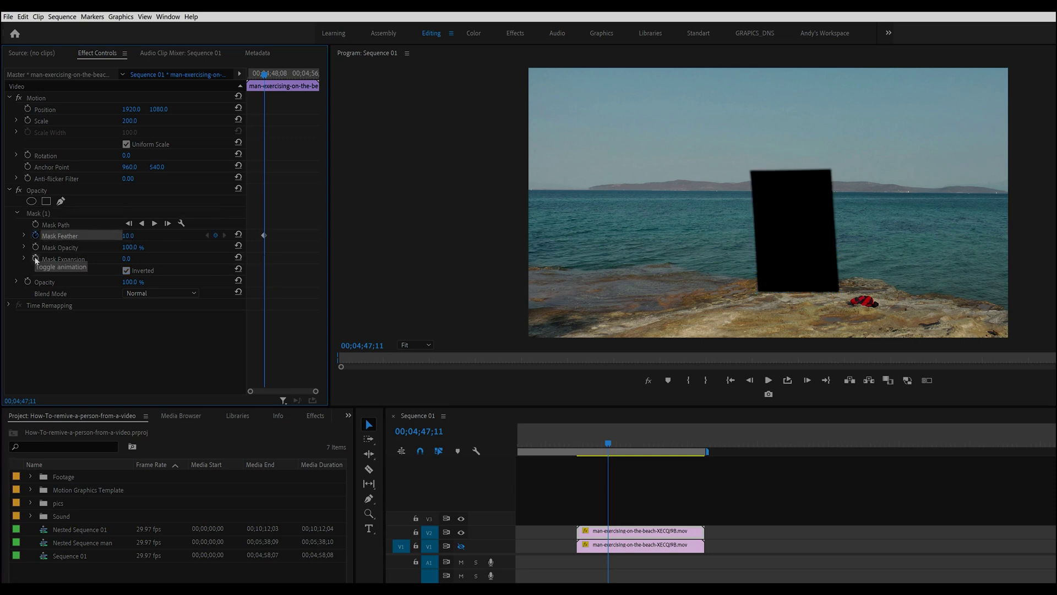
click(35, 259)
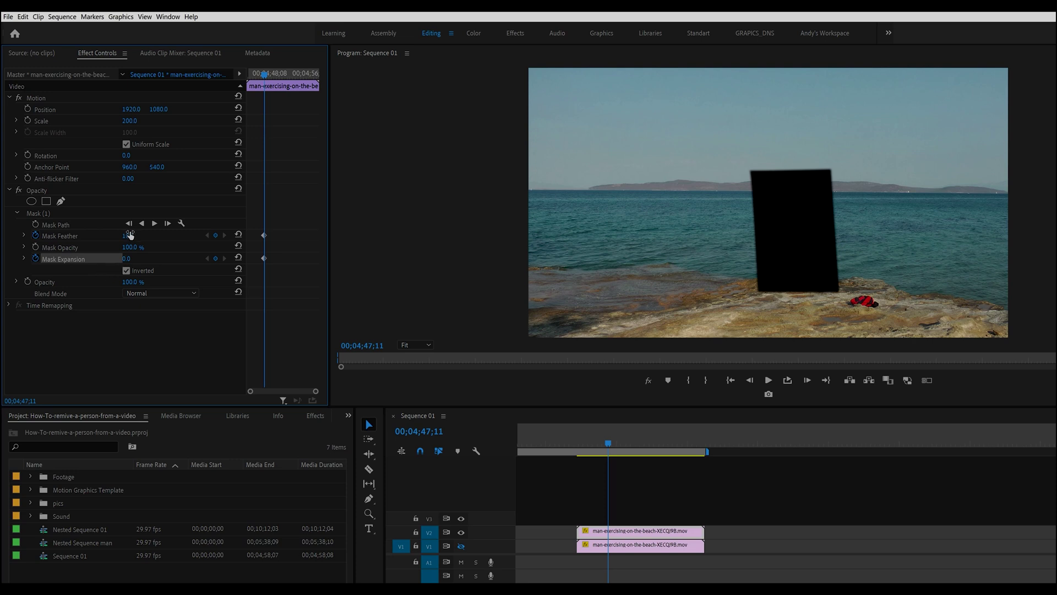
- Set Mask Feather to 13.0 and Expansion to 2.0, then show V1 again so the man reappears
drag(128, 236, 134, 236)
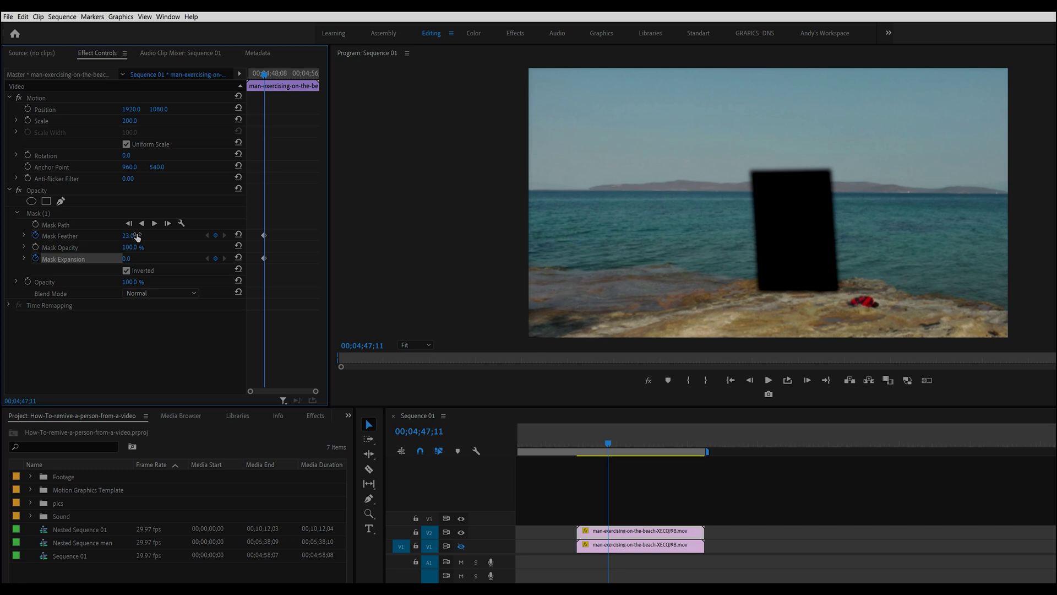
drag(138, 237, 132, 237)
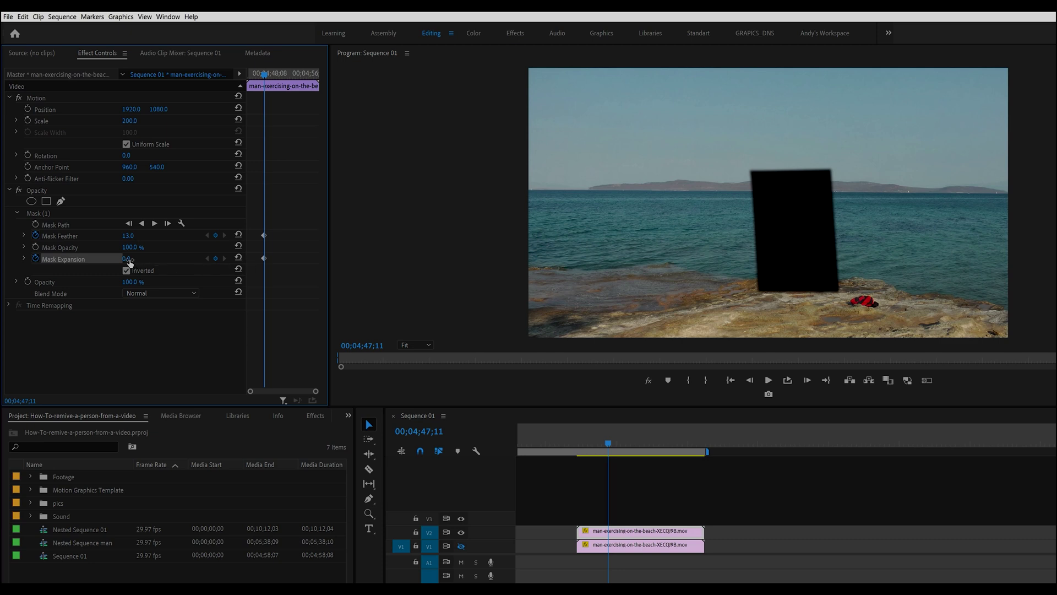
drag(130, 260, 137, 259)
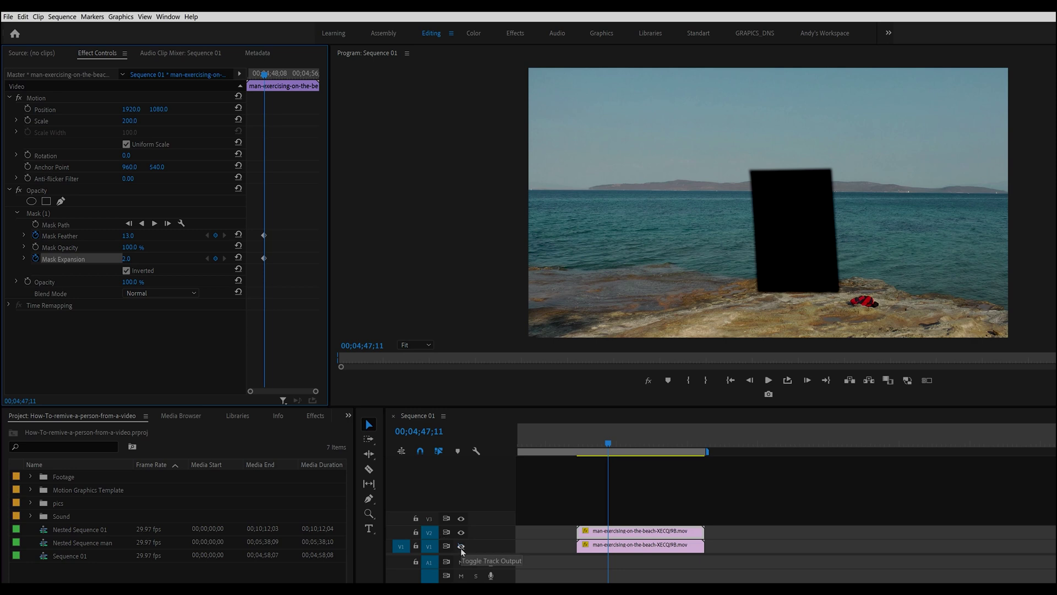
click(461, 547)
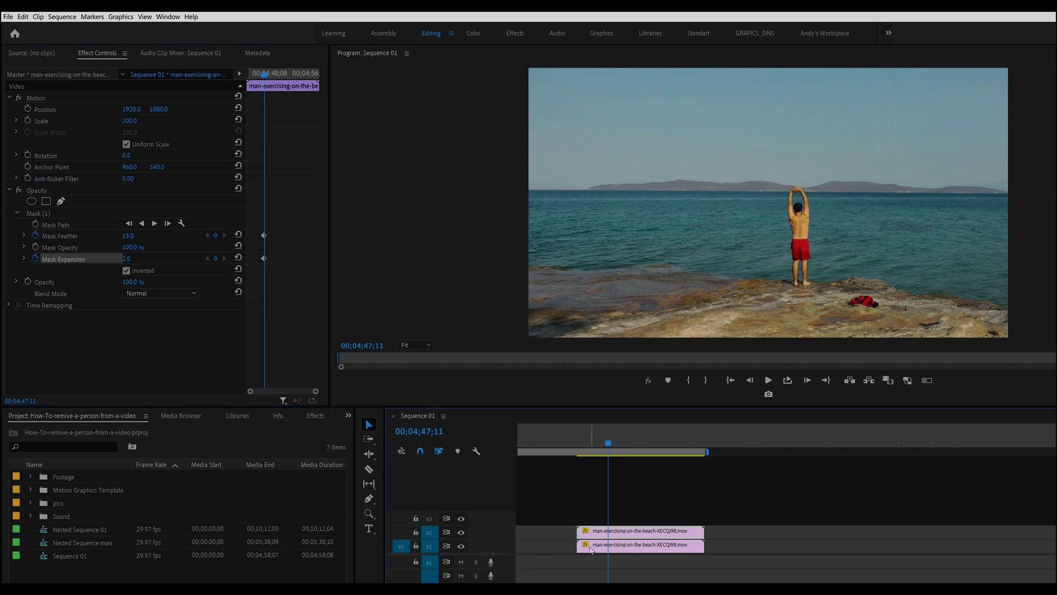
click(592, 549)
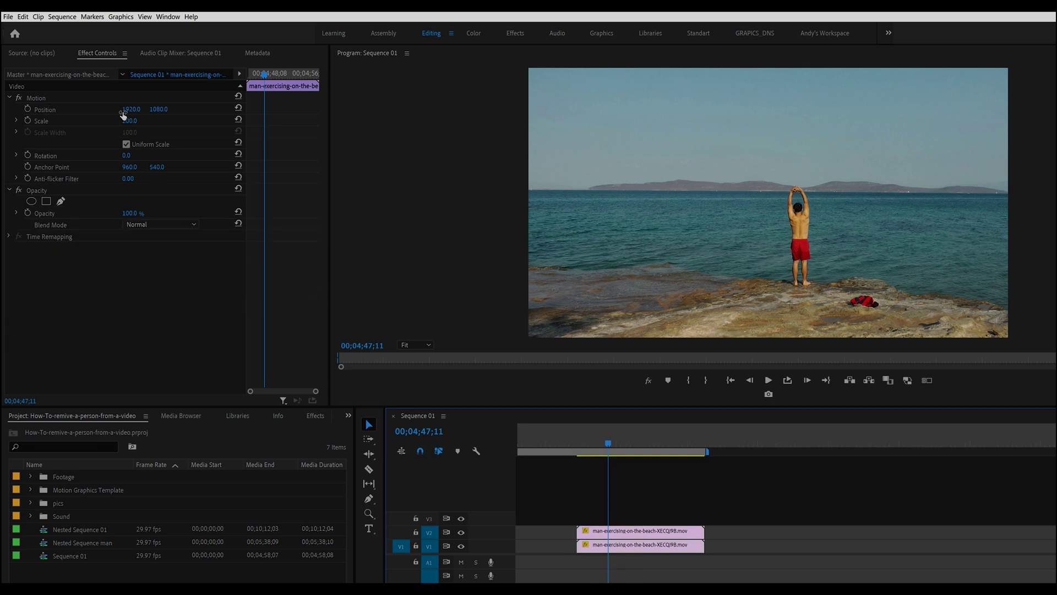
- Move the V1 clip to Position X 2466 and scrub the playhead to confirm the man is gone
drag(124, 115, 435, 131)
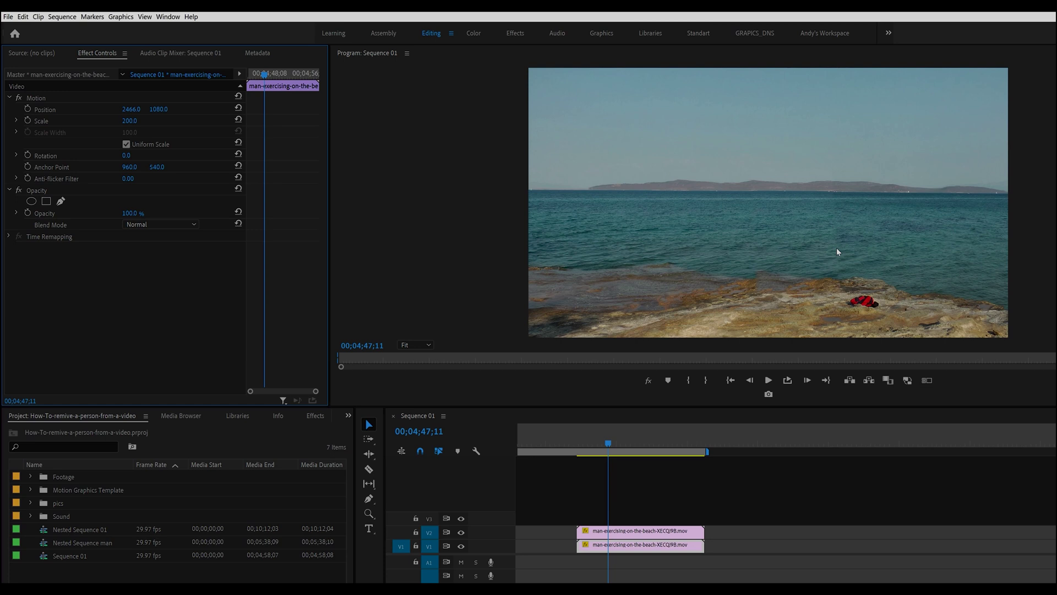
drag(606, 444, 633, 446)
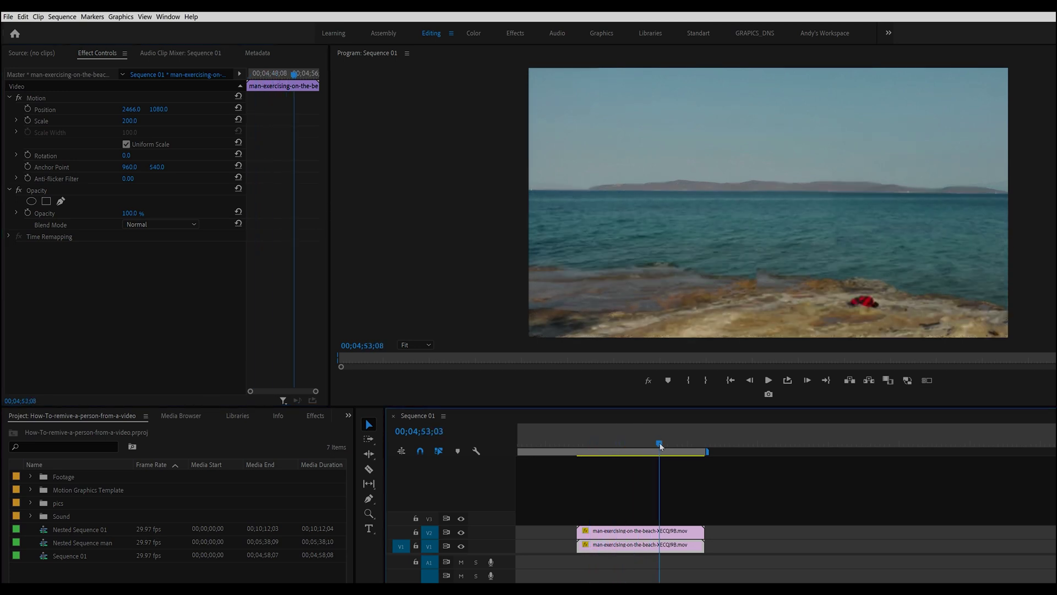
drag(660, 446, 696, 444)
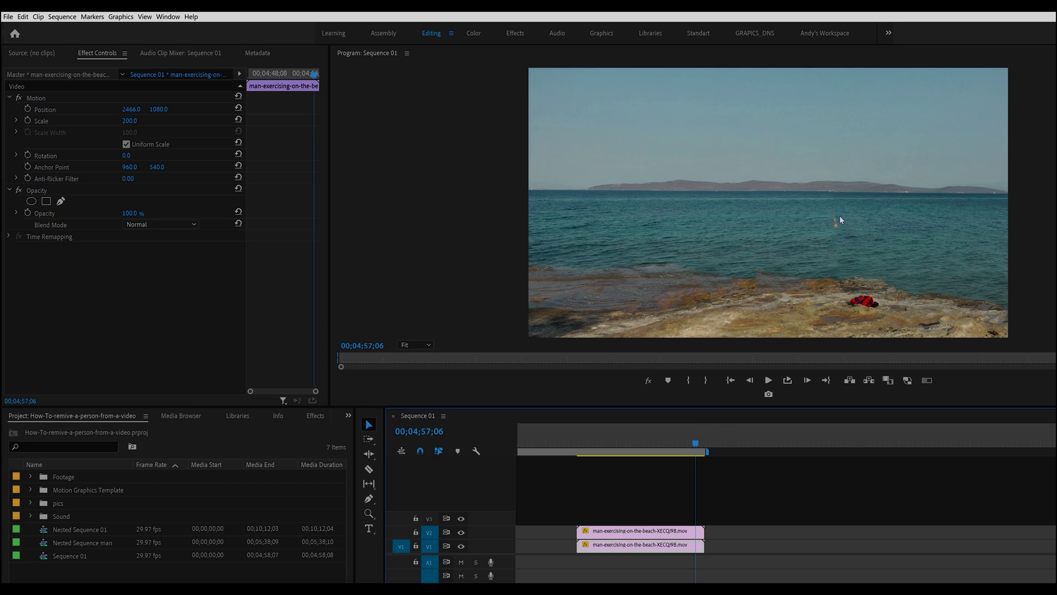
- Nudge the V2 mask right and widen its right-hand corners to hide the faint figure in the sea
key(ctrl+z)
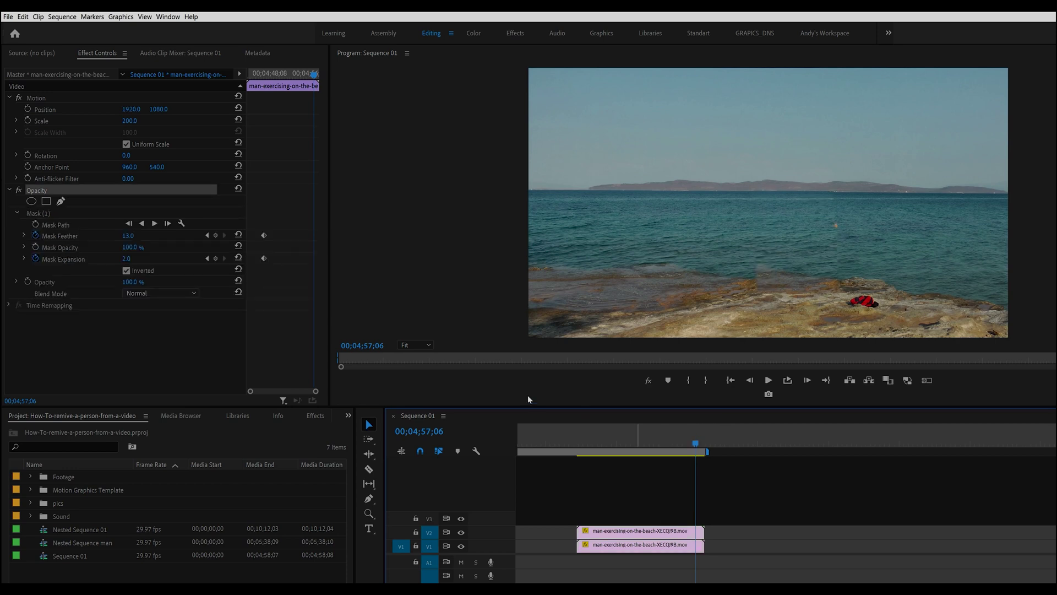
click(35, 215)
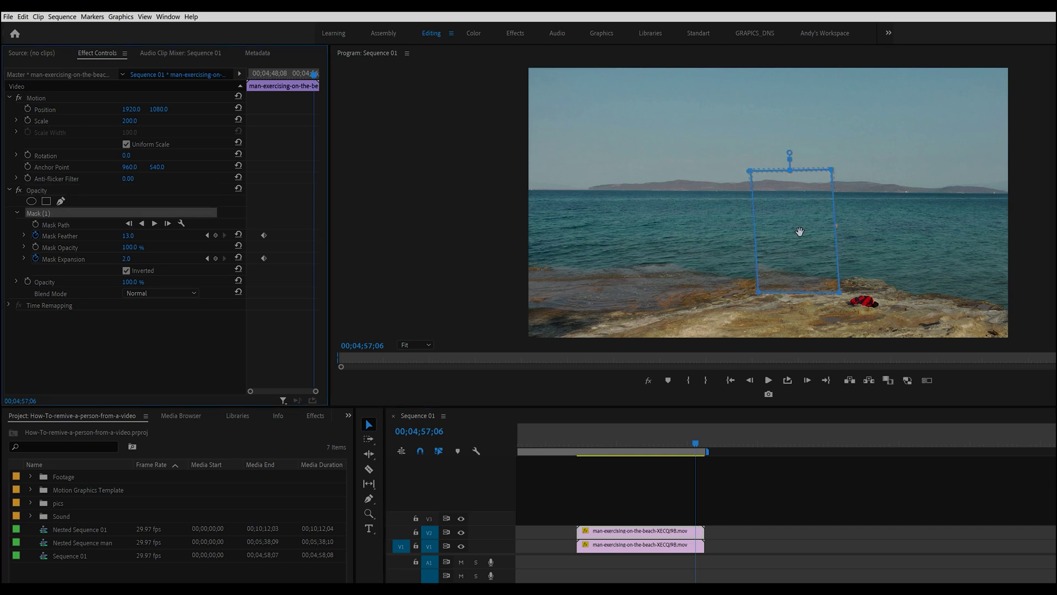
click(800, 231)
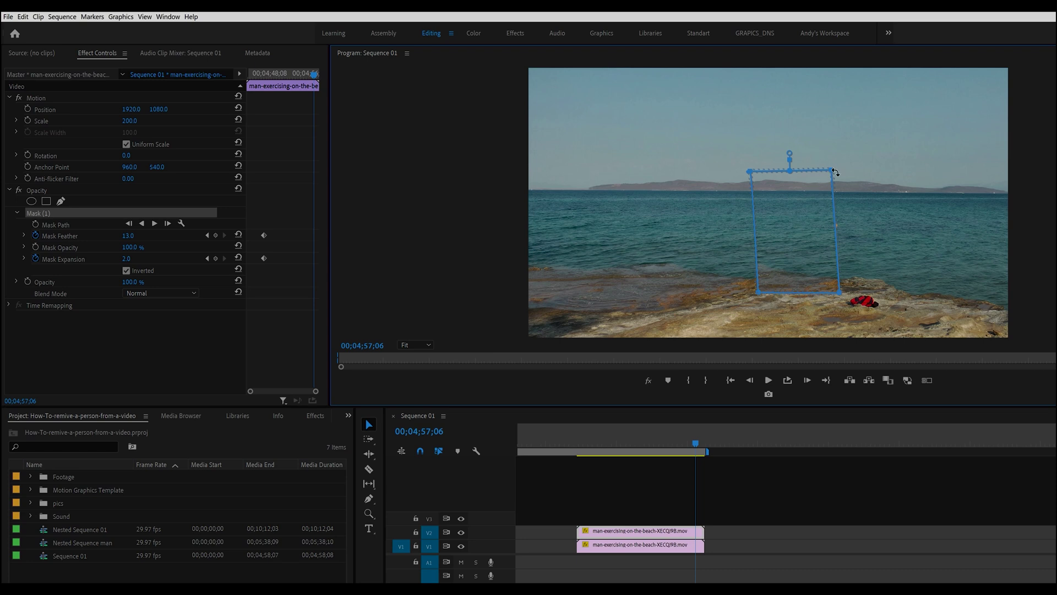
drag(804, 200, 805, 200)
drag(830, 172, 837, 172)
drag(841, 294, 843, 295)
click(32, 191)
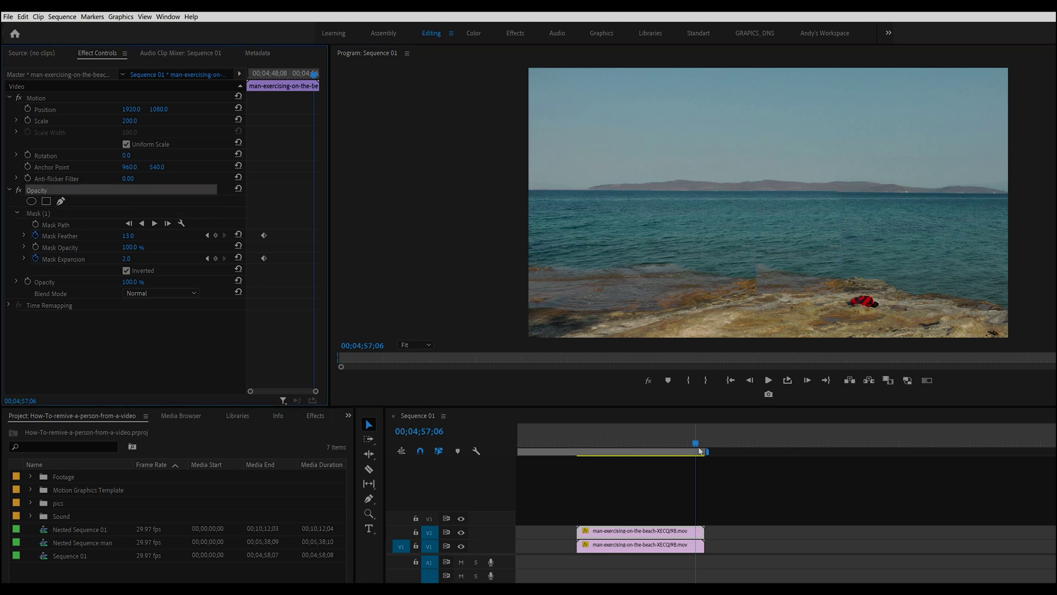
drag(695, 444, 663, 440)
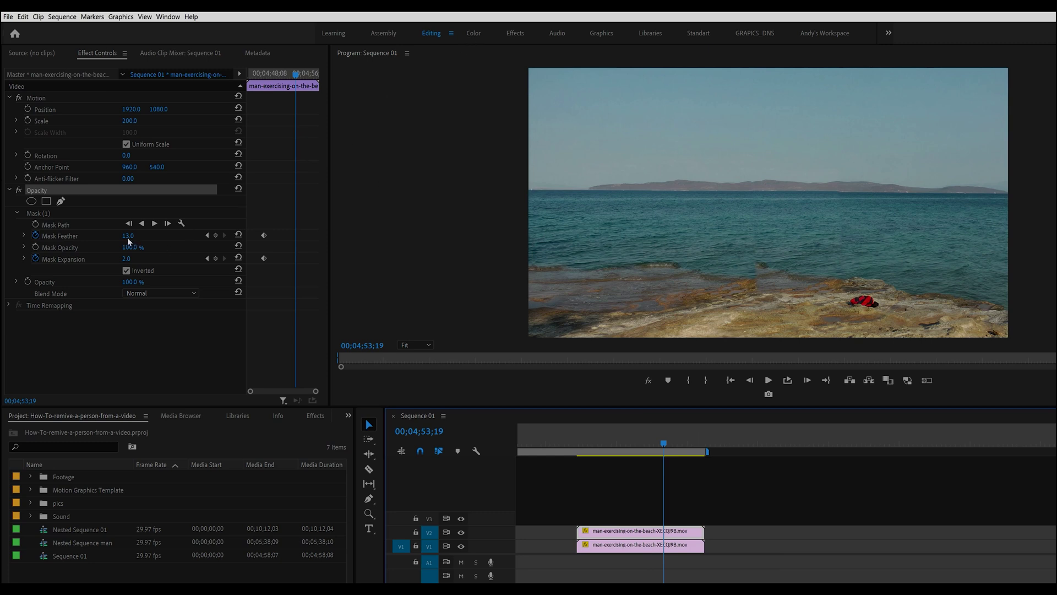
- Keyframe Mask Feather to 51.0 at 00;04;53;19, then move the playhead back to 00;04;49;16
drag(127, 237, 145, 240)
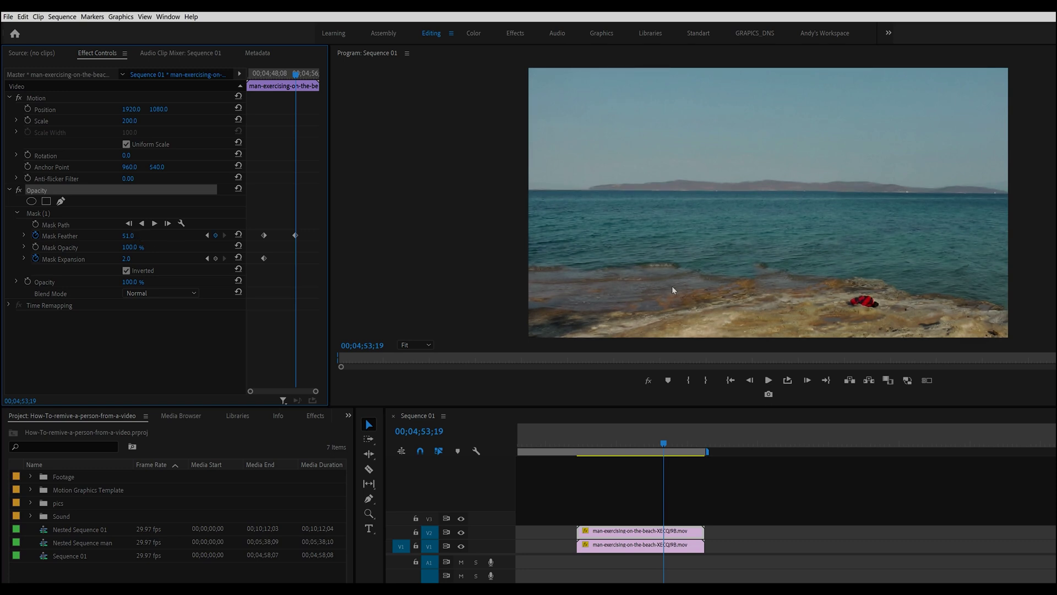
click(631, 451)
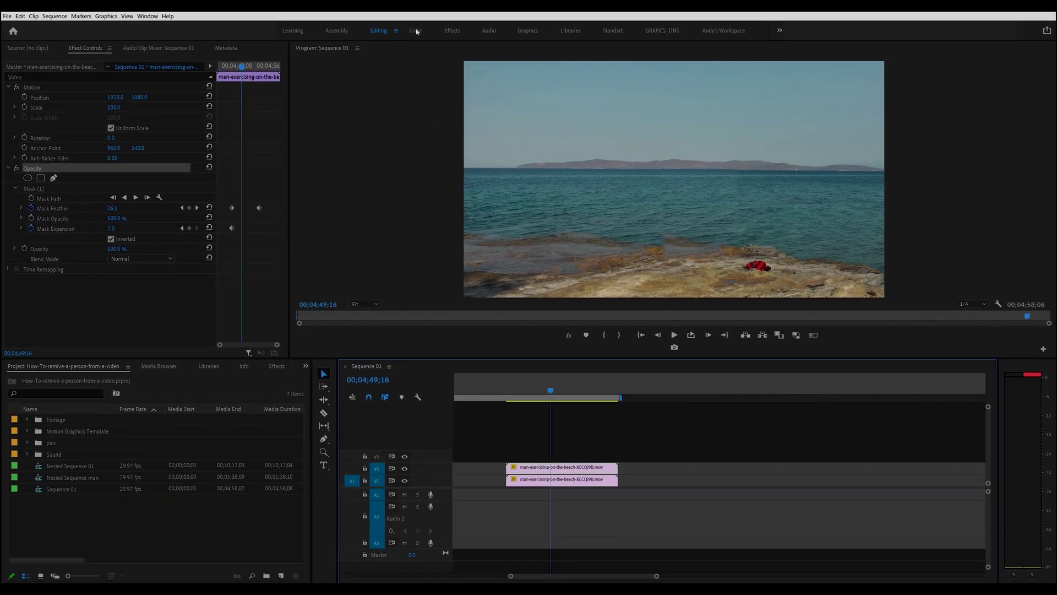
- In the Color workspace, grade the V1 clip with exposure -0.1, contrast 4.2 and shadows 0.8
click(416, 30)
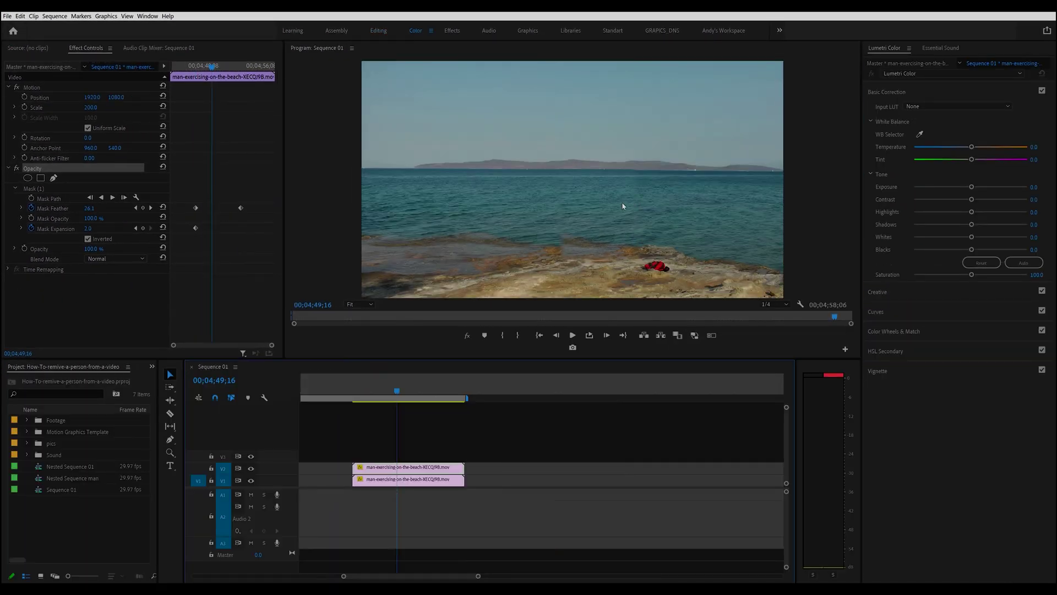
click(423, 479)
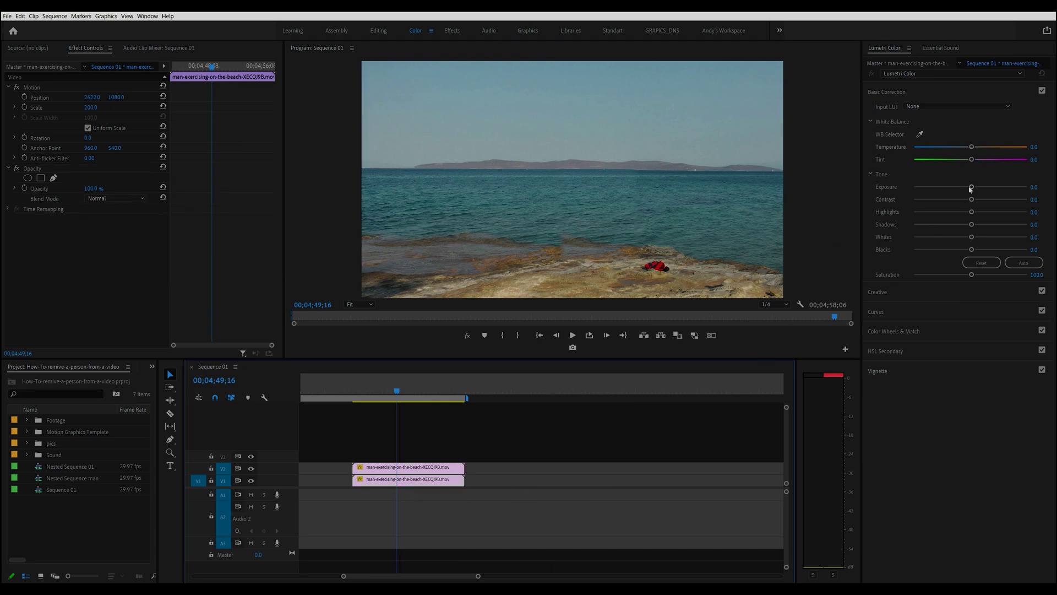
mouse_move(971, 188)
mouse_down()
mouse_move(980, 189)
mouse_move(971, 189)
mouse_up()
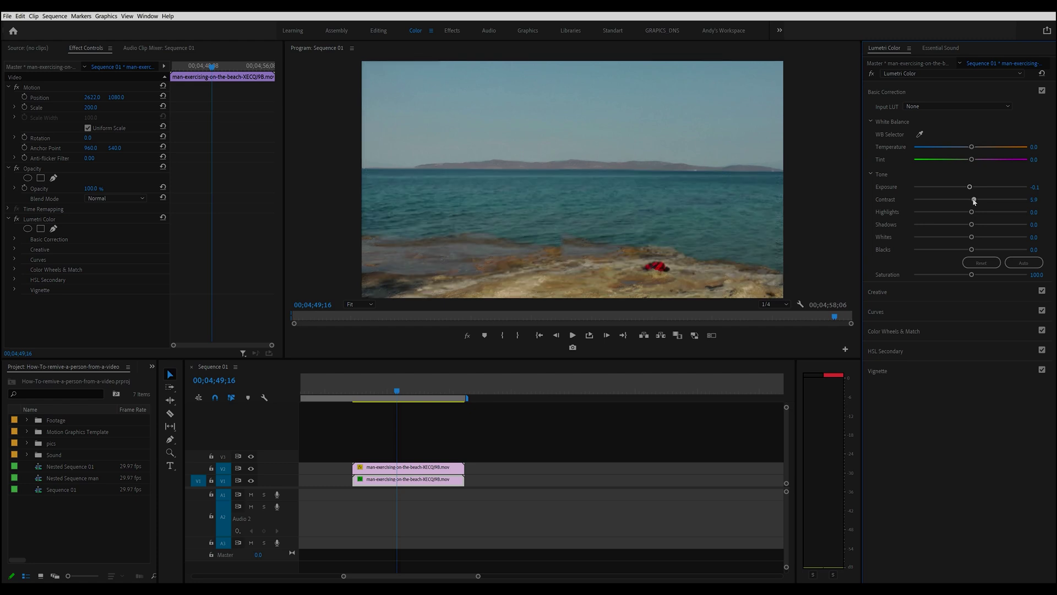
mouse_move(972, 200)
mouse_down()
mouse_move(993, 201)
mouse_move(973, 202)
mouse_up()
drag(973, 225, 971, 226)
- Add a V2 Mask Feather keyframe of about 98 at 00;04;49;16
click(387, 466)
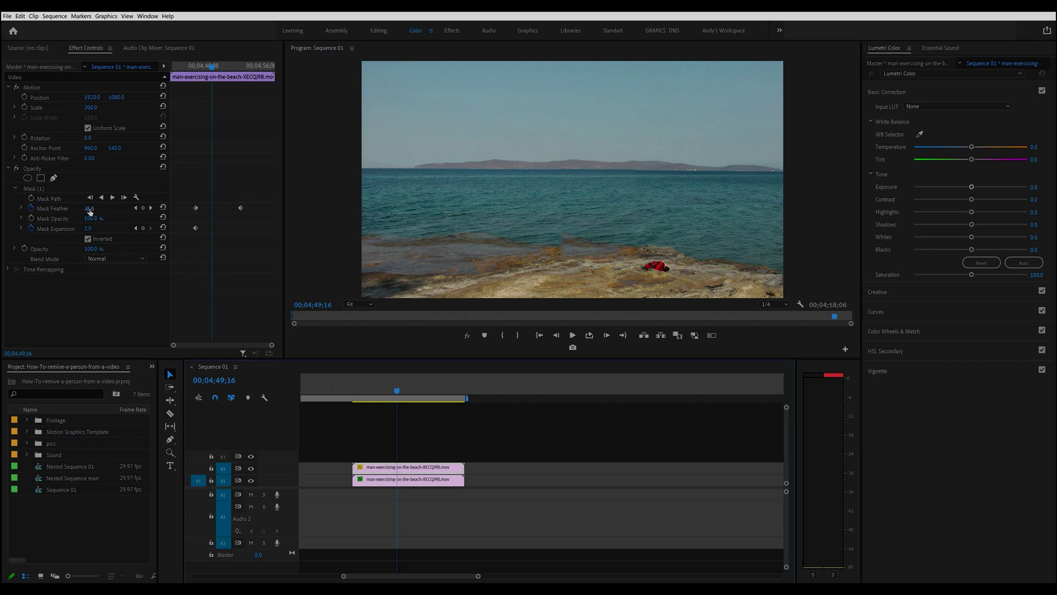
drag(89, 211, 132, 212)
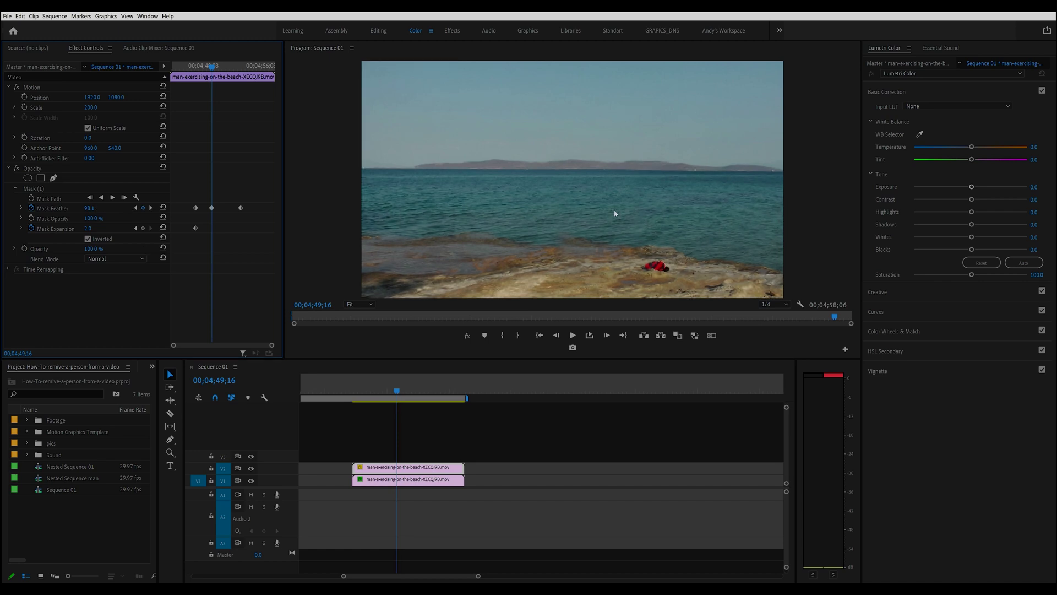